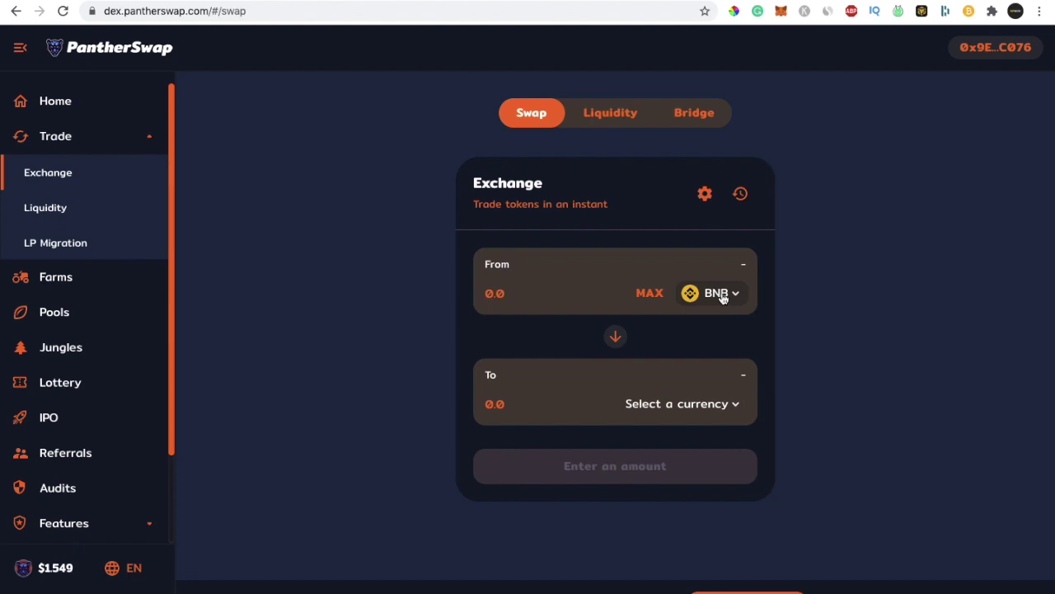
Search the token list for "panth" as the currency to receive in the swap.
{"action": "left_click", "coordinate": [854, 306]}
{"action": "left_click", "coordinate": [737, 404]}
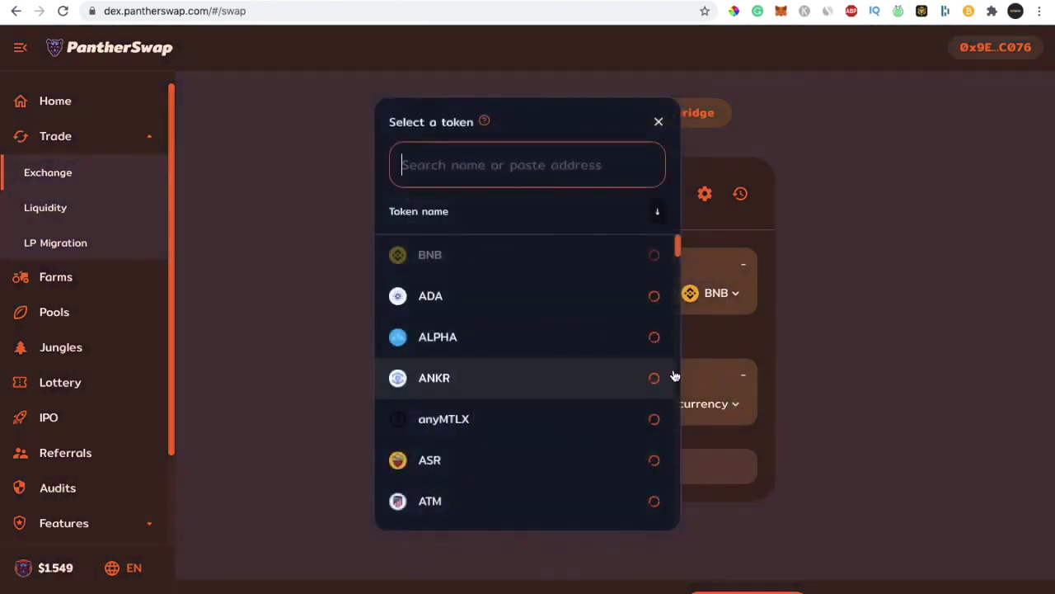
{"action": "type", "text": "vai"}
{"action": "key", "text": "BackSpace"}
{"action": "key", "text": "BackSpace"}
{"action": "key", "text": "BackSpace"}
{"action": "type", "text": "panth"}
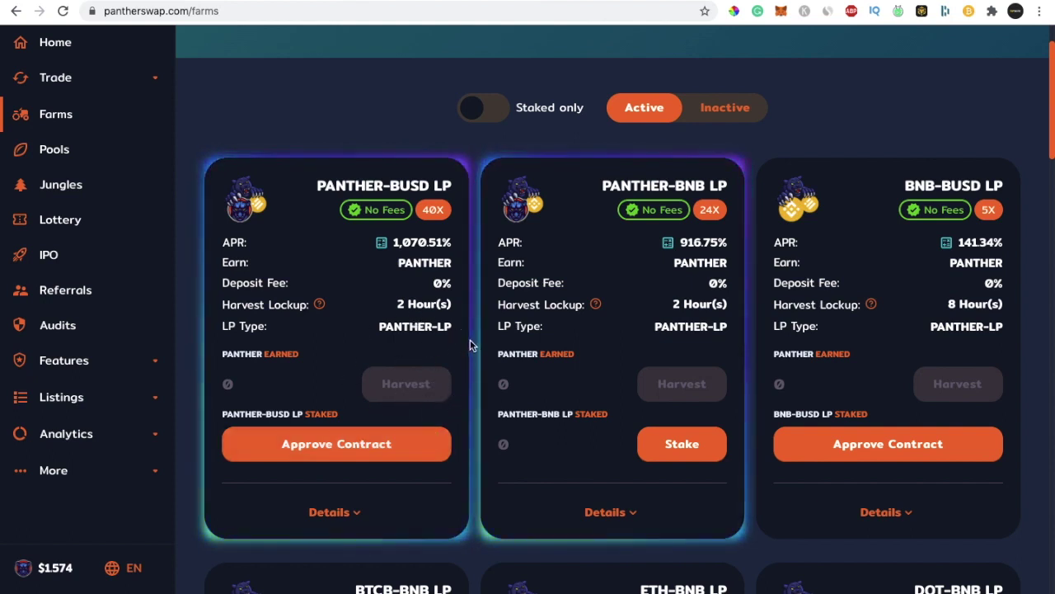
Open the Pools page and review the APR, deposit fee and harvest lockup of each staking pool.
{"action": "scroll", "coordinate": [329, 313], "scroll_direction": "down", "scroll_amount": 1}
{"action": "left_click", "coordinate": [78, 215]}
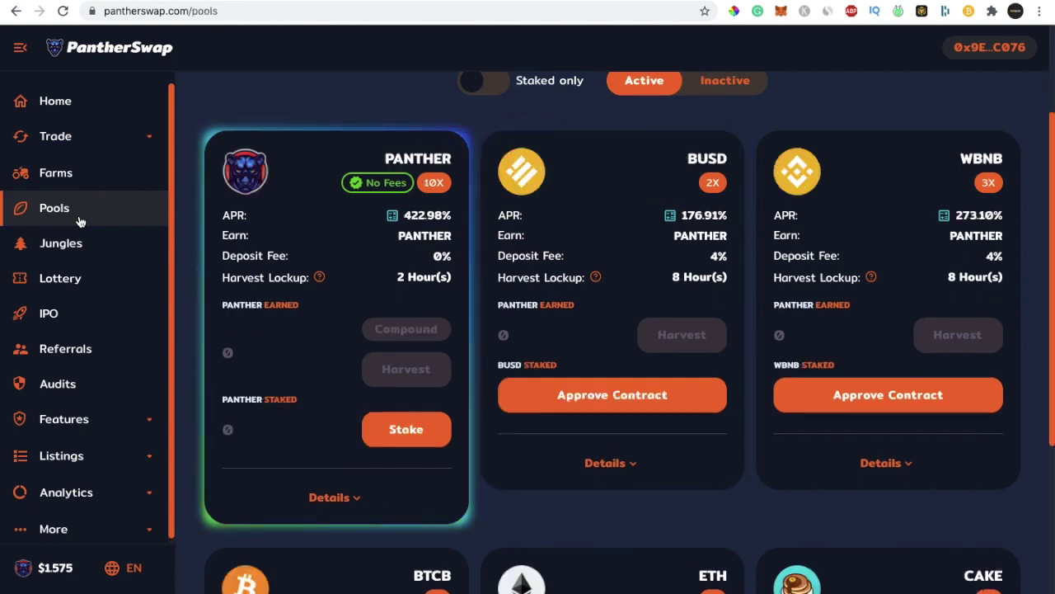
{"action": "scroll", "coordinate": [750, 476], "scroll_direction": "down", "scroll_amount": 1}
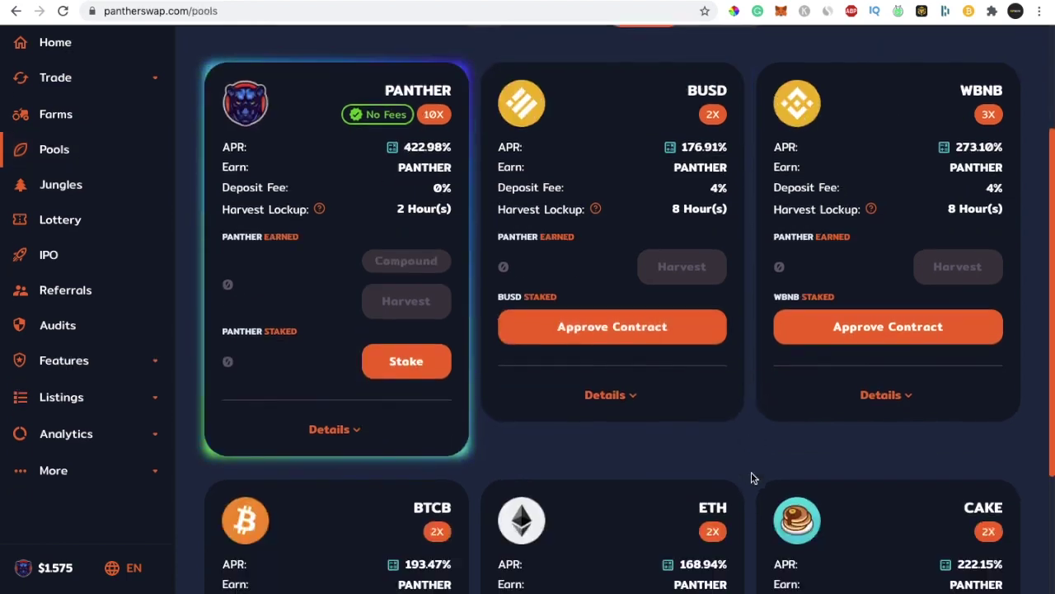
{"action": "scroll", "coordinate": [751, 476], "scroll_direction": "down", "scroll_amount": 4}
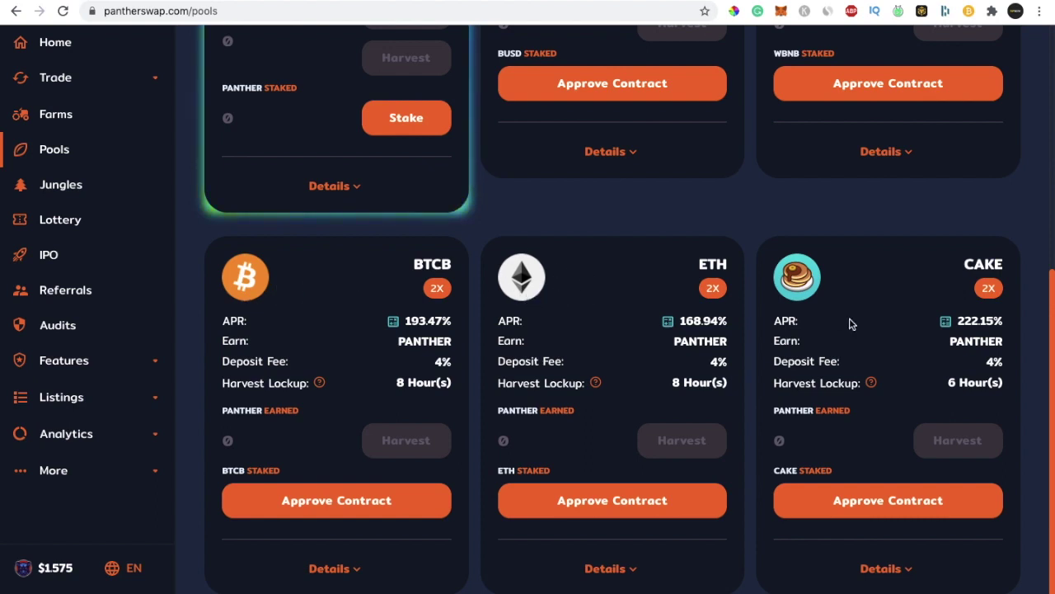
{"action": "scroll", "coordinate": [825, 317], "scroll_direction": "up", "scroll_amount": 1}
{"action": "scroll", "coordinate": [820, 314], "scroll_direction": "down", "scroll_amount": 2}
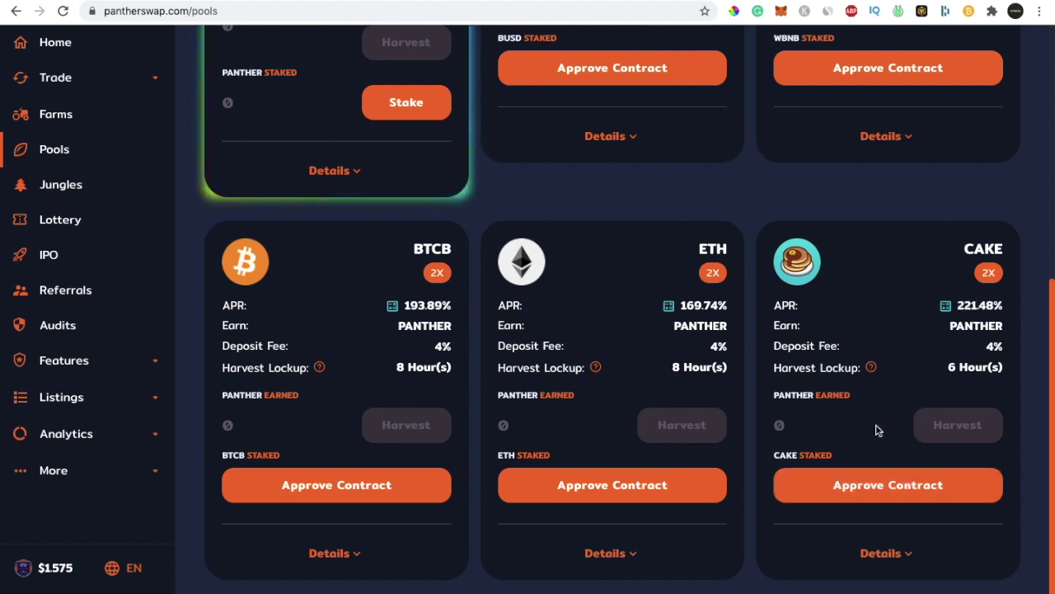
{"action": "scroll", "coordinate": [817, 429], "scroll_direction": "up", "scroll_amount": 5}
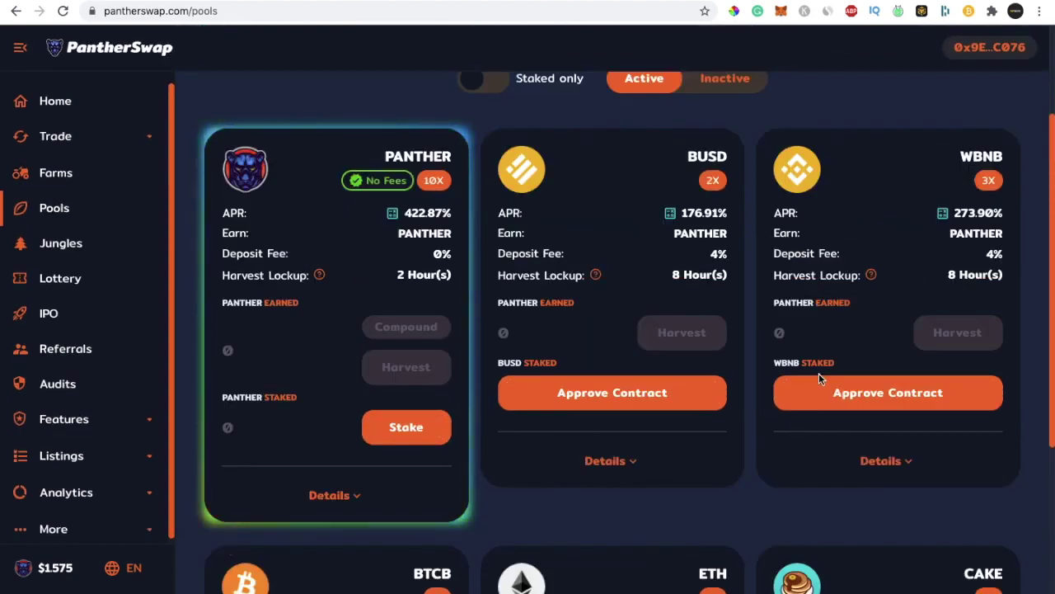
{"action": "scroll", "coordinate": [898, 283], "scroll_direction": "down", "scroll_amount": 2}
{"action": "scroll", "coordinate": [458, 452], "scroll_direction": "down", "scroll_amount": 1}
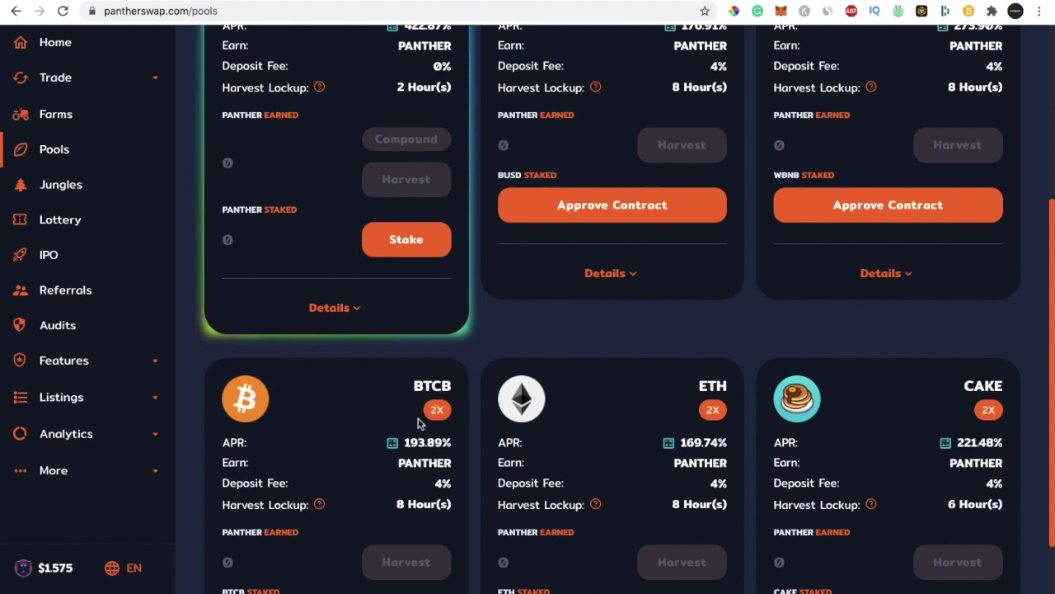
{"action": "scroll", "coordinate": [418, 423], "scroll_direction": "down", "scroll_amount": 1}
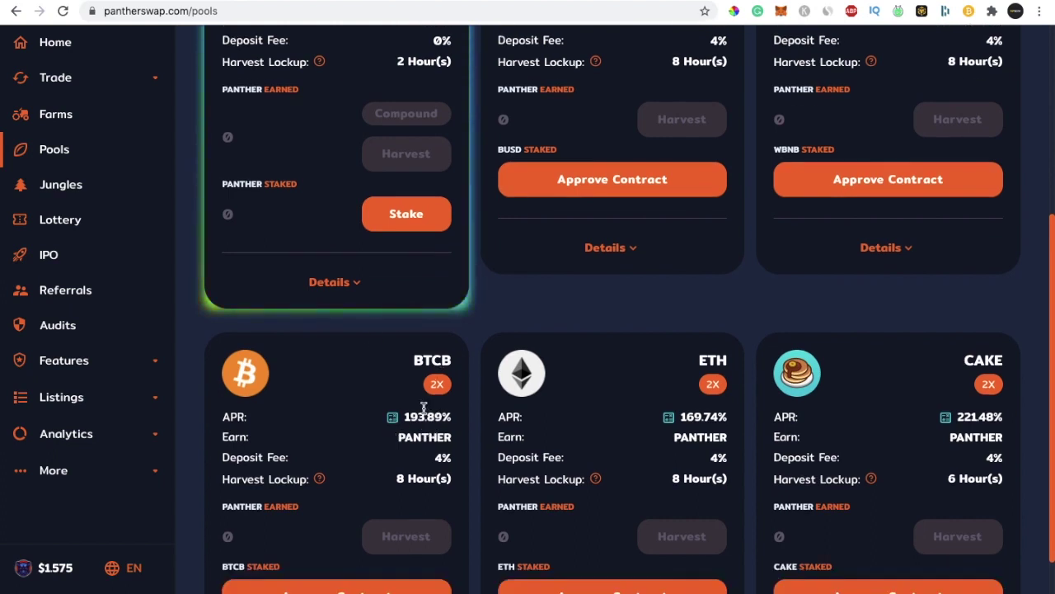
{"action": "scroll", "coordinate": [423, 407], "scroll_direction": "down", "scroll_amount": 4}
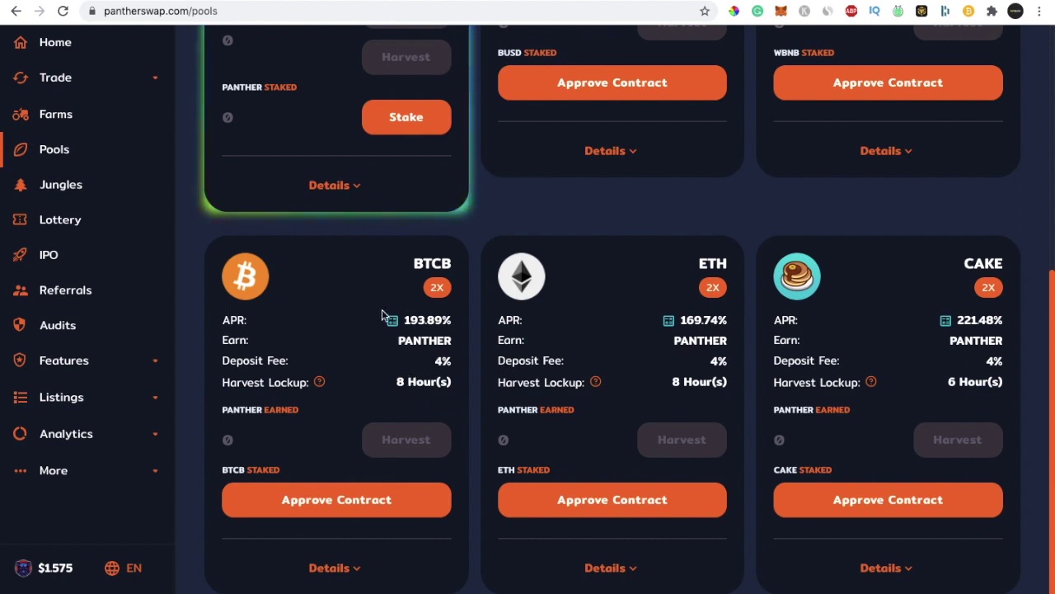
{"action": "scroll", "coordinate": [427, 379], "scroll_direction": "up", "scroll_amount": 2}
Open the Exchange page and set PANTHER as the token to swap from.
{"action": "left_click", "coordinate": [73, 137]}
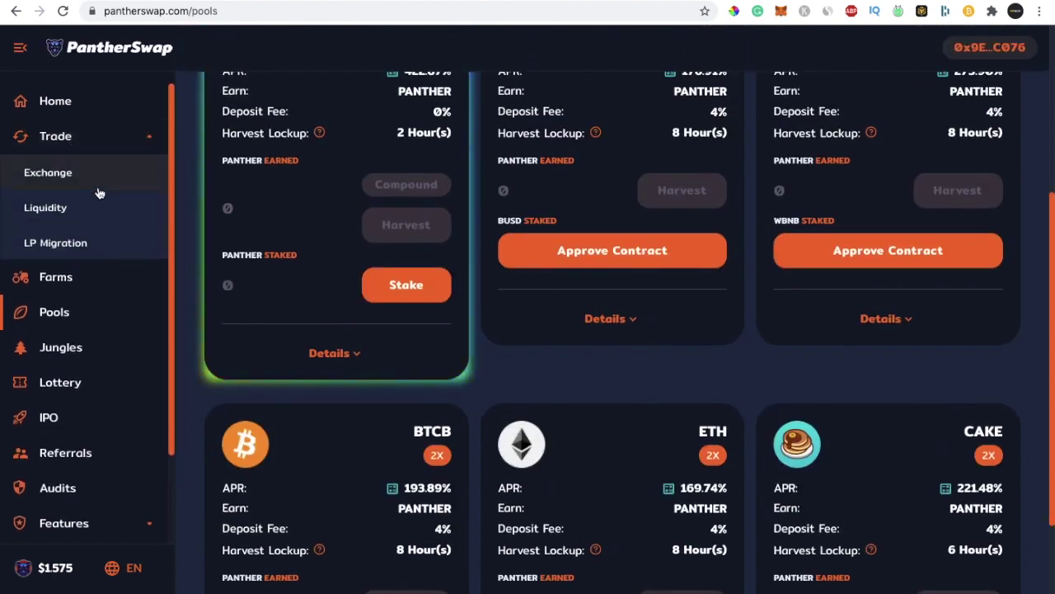
{"action": "left_click", "coordinate": [96, 183]}
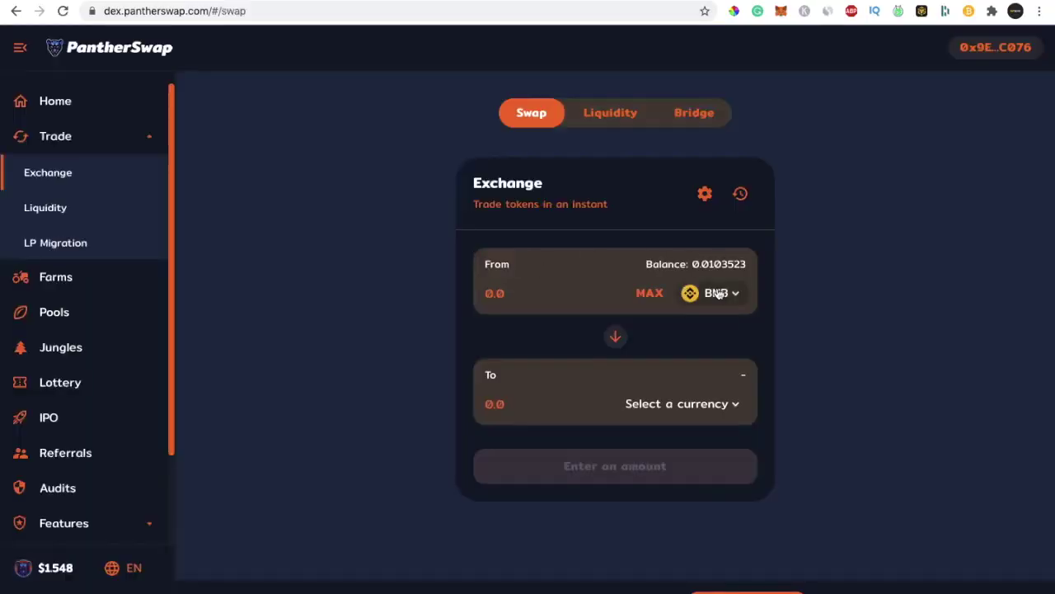
{"action": "left_click", "coordinate": [720, 294]}
{"action": "type", "text": "pant"}
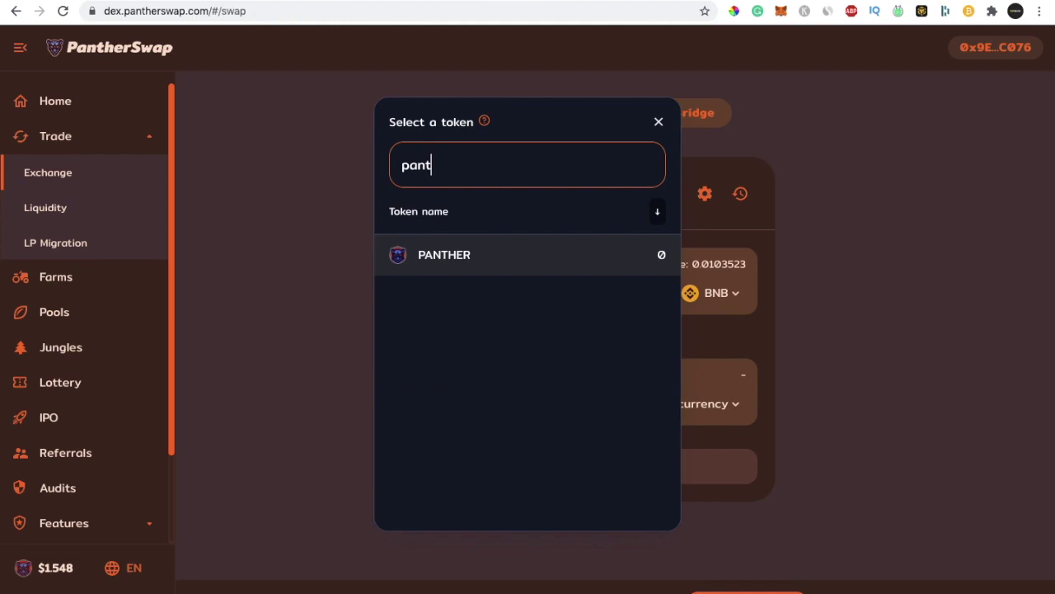
{"action": "left_click", "coordinate": [617, 262]}
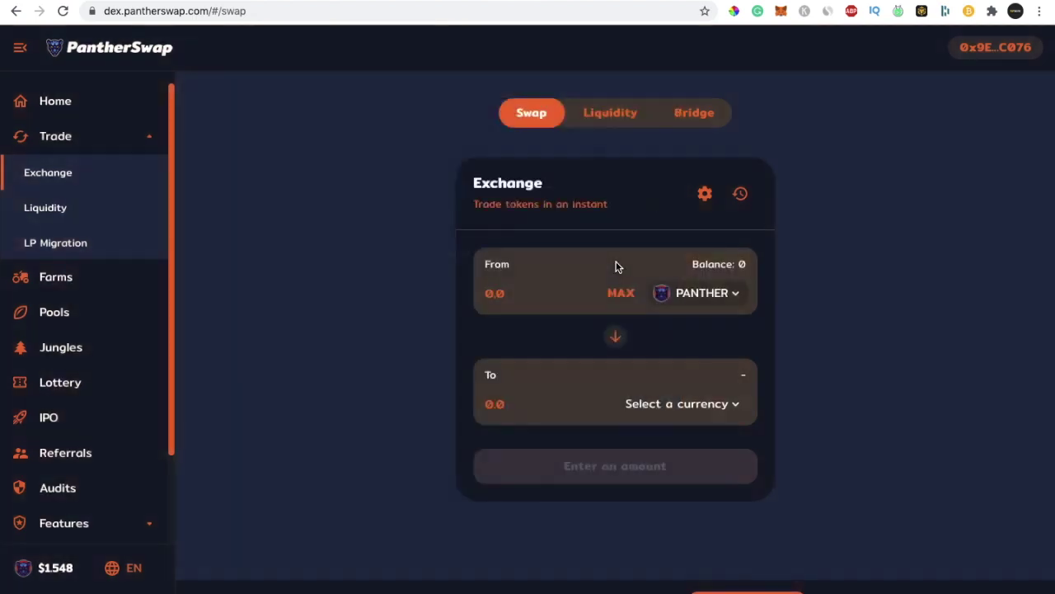
Set BNB as the token to receive for PANTHER in the swap.
{"action": "left_click", "coordinate": [699, 404]}
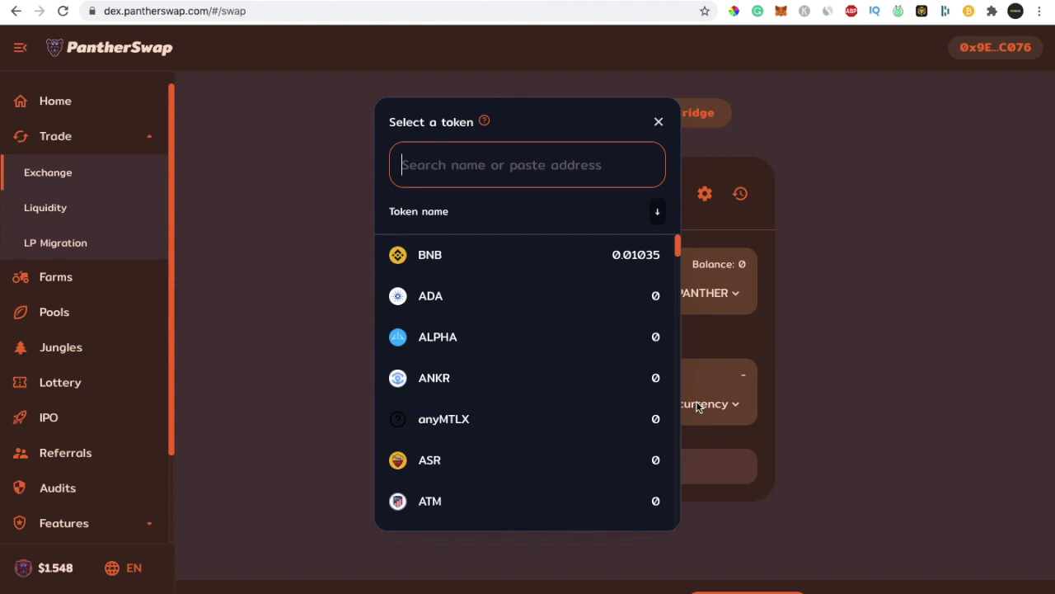
{"action": "type", "text": "bnb"}
{"action": "key", "text": "BackSpace"}
{"action": "key", "text": "BackSpace"}
{"action": "key", "text": "BackSpace"}
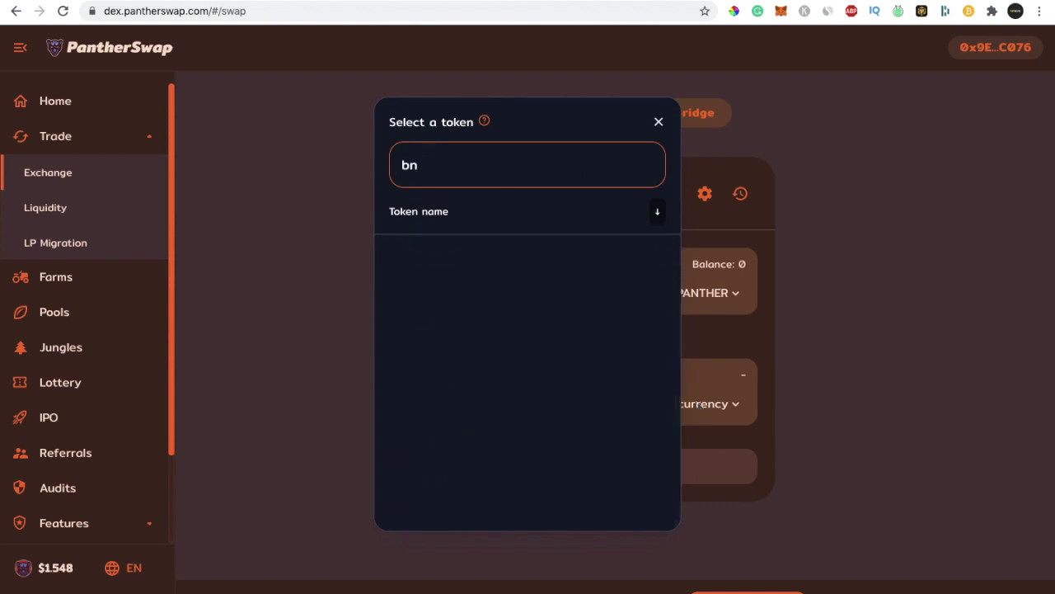
{"action": "left_click", "coordinate": [634, 290]}
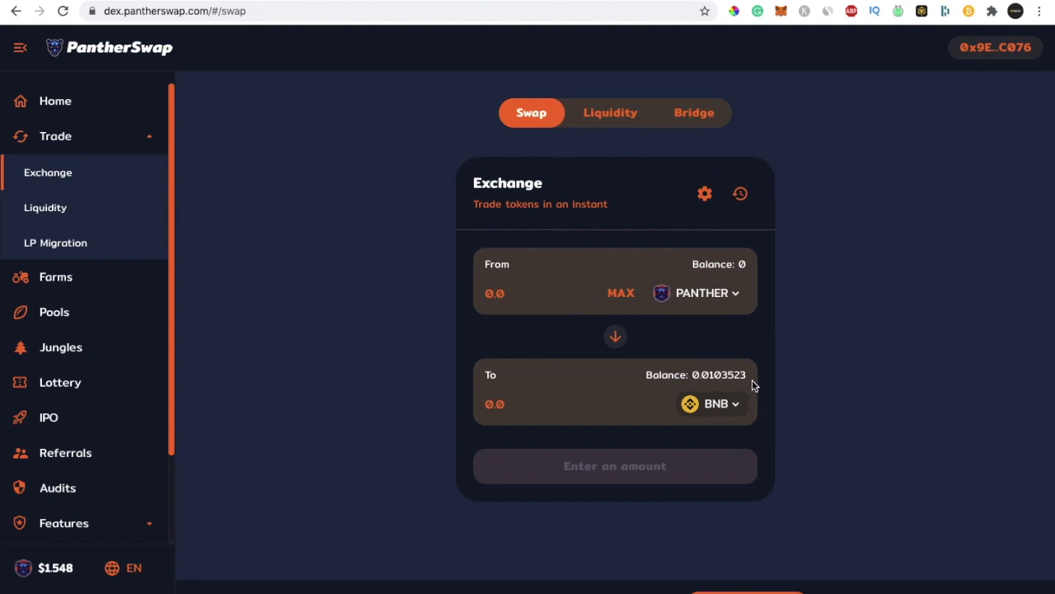
Return to the Pools page and compare the pools, including the PANTHER earned entry of the BUSD pool.
{"action": "left_click", "coordinate": [54, 312]}
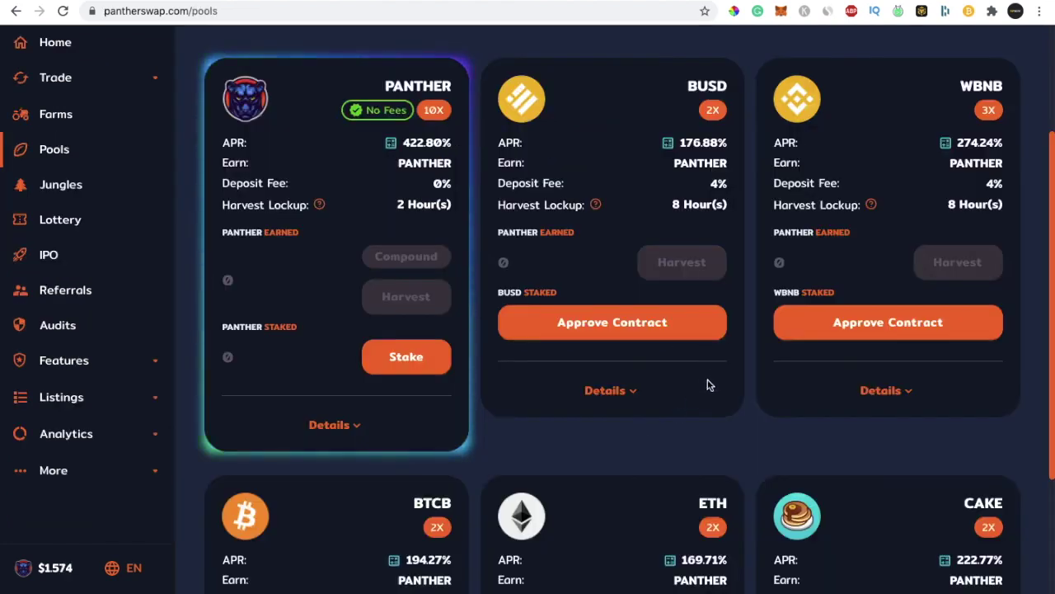
{"action": "scroll", "coordinate": [701, 443], "scroll_direction": "down", "scroll_amount": 1}
{"action": "scroll", "coordinate": [701, 442], "scroll_direction": "down", "scroll_amount": 3}
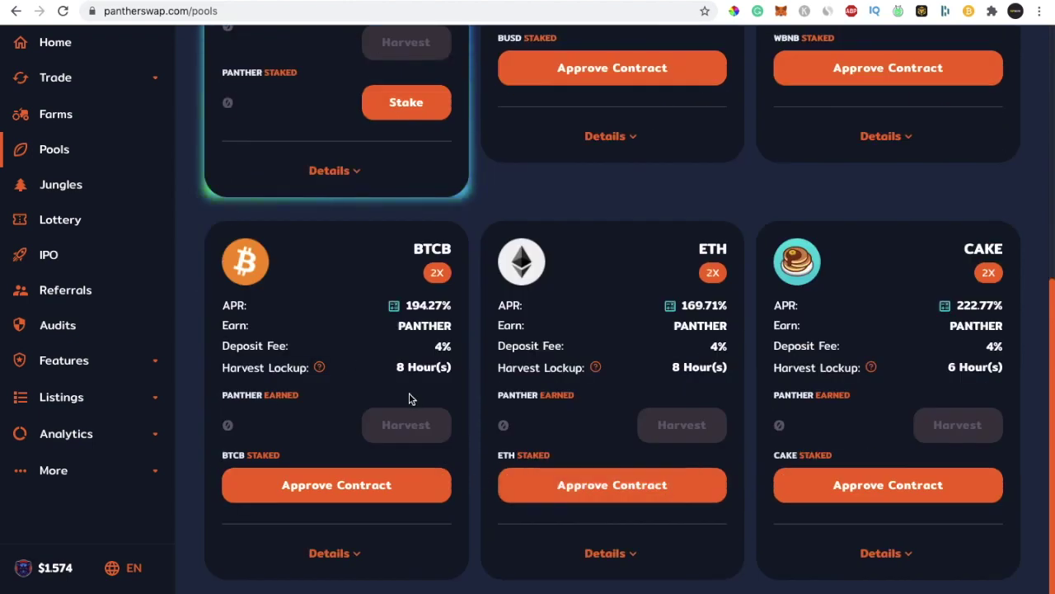
{"action": "scroll", "coordinate": [650, 405], "scroll_direction": "up", "scroll_amount": 6}
{"action": "scroll", "coordinate": [651, 412], "scroll_direction": "down", "scroll_amount": 4}
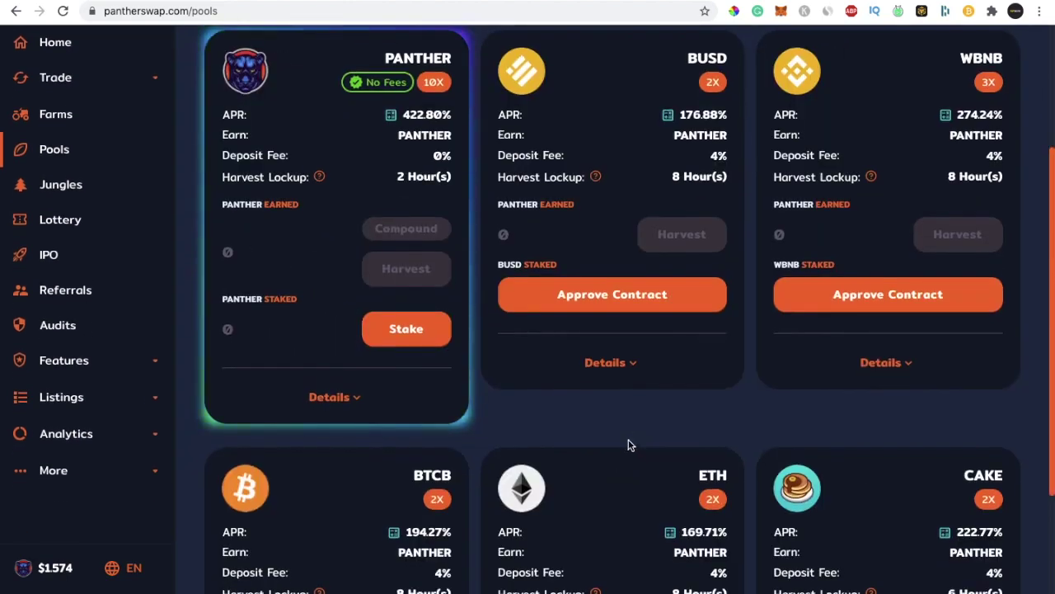
{"action": "scroll", "coordinate": [632, 442], "scroll_direction": "up", "scroll_amount": 1}
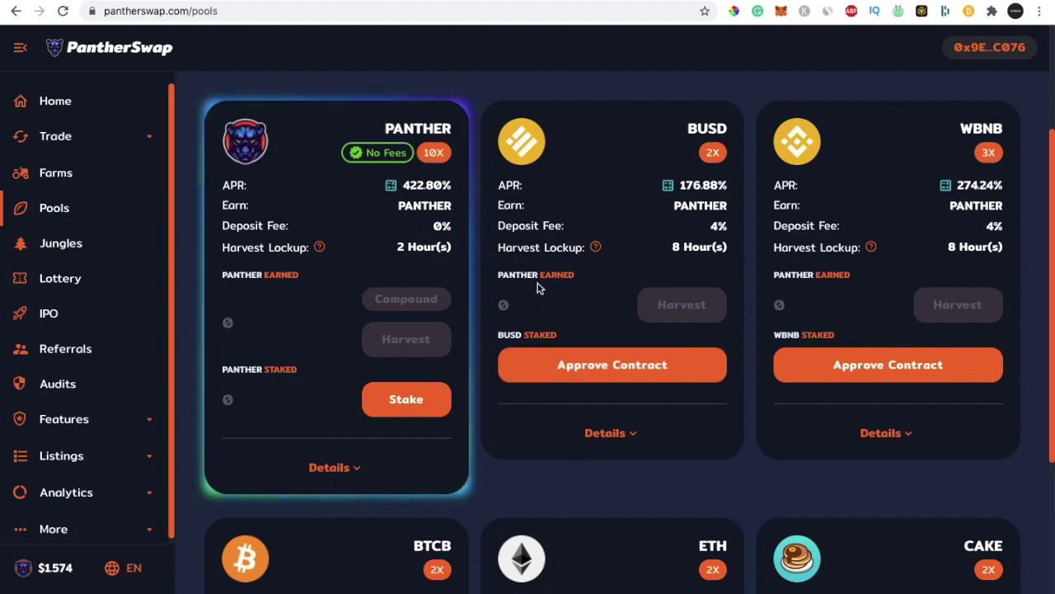
{"action": "left_click_drag", "start_coordinate": [498, 275], "coordinate": [577, 278]}
{"action": "left_click", "coordinate": [635, 292]}
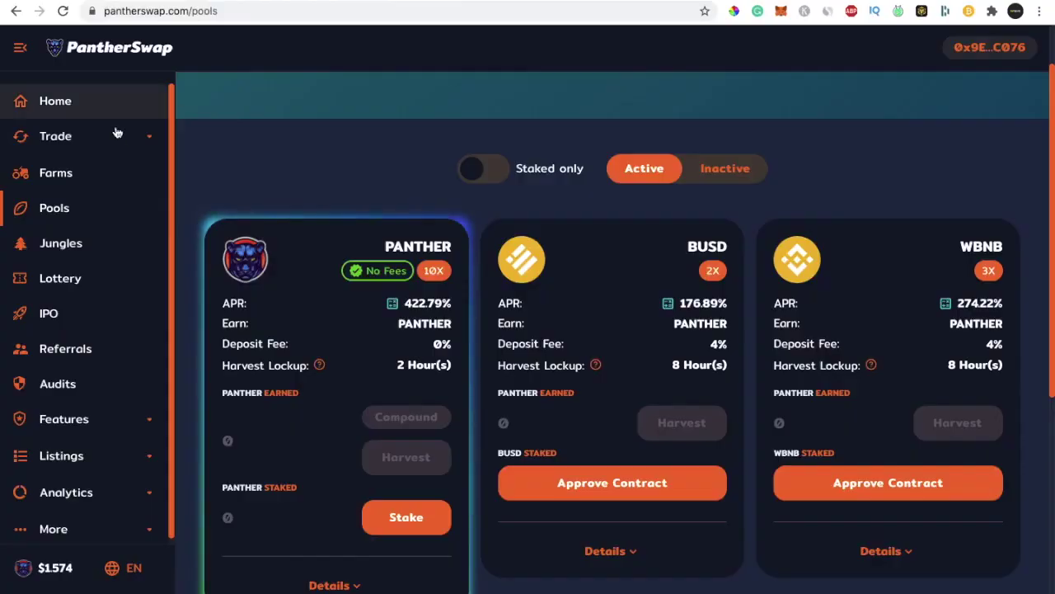
Open the Exchange page and choose Binance Smart Chain Mainnet as the network in the MetaMask wallet.
{"action": "left_click", "coordinate": [115, 141]}
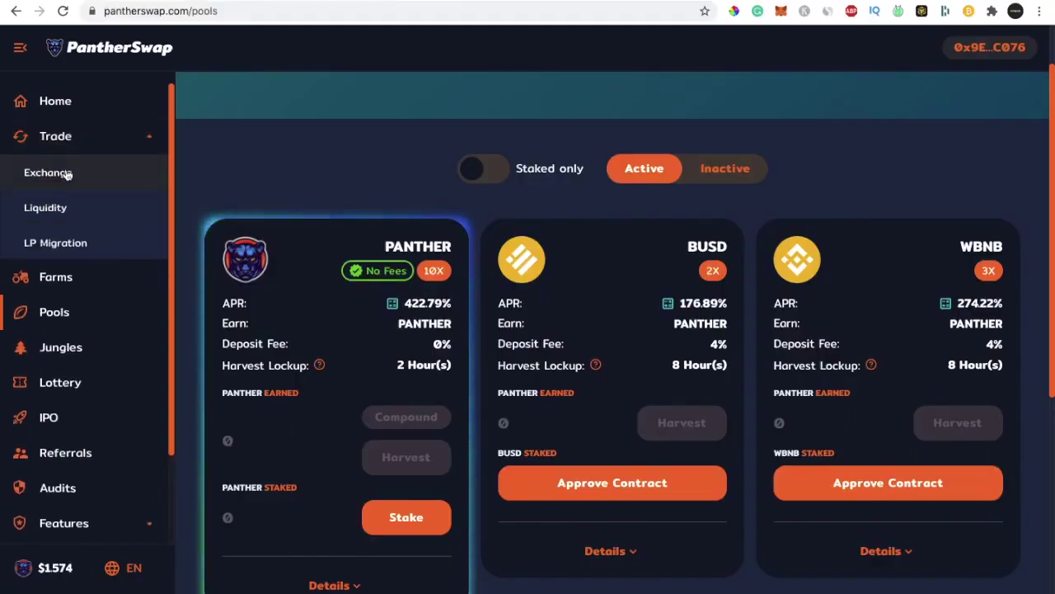
{"action": "left_click", "coordinate": [89, 175]}
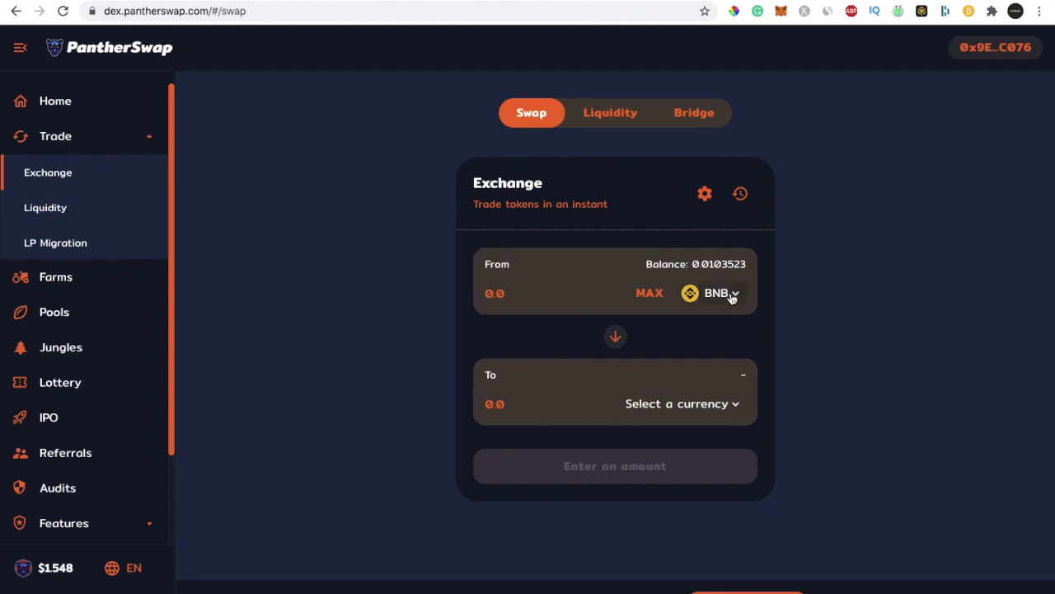
{"action": "left_click", "coordinate": [780, 10]}
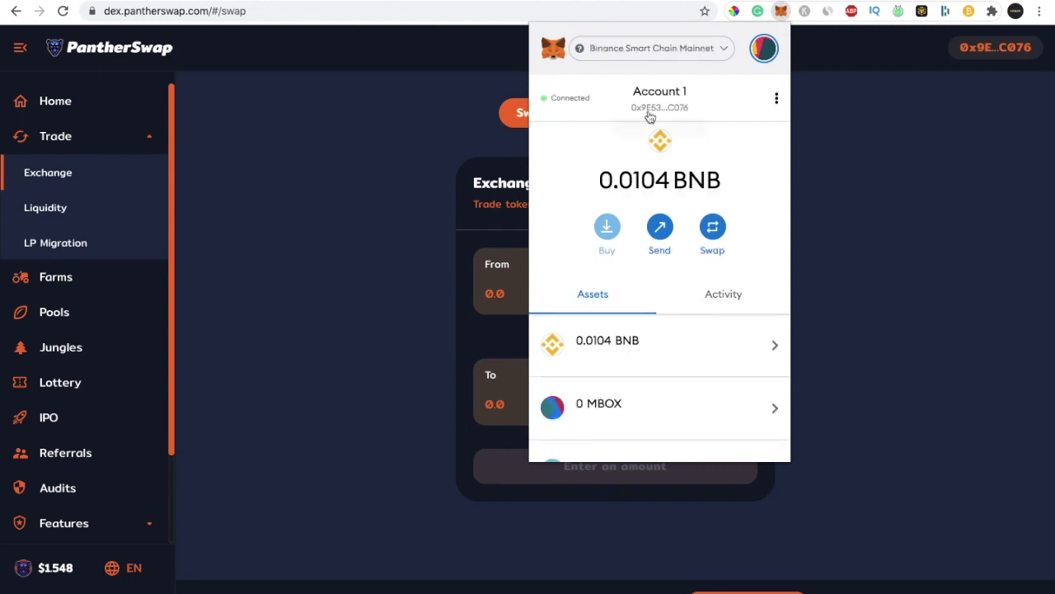
{"action": "left_click", "coordinate": [678, 55]}
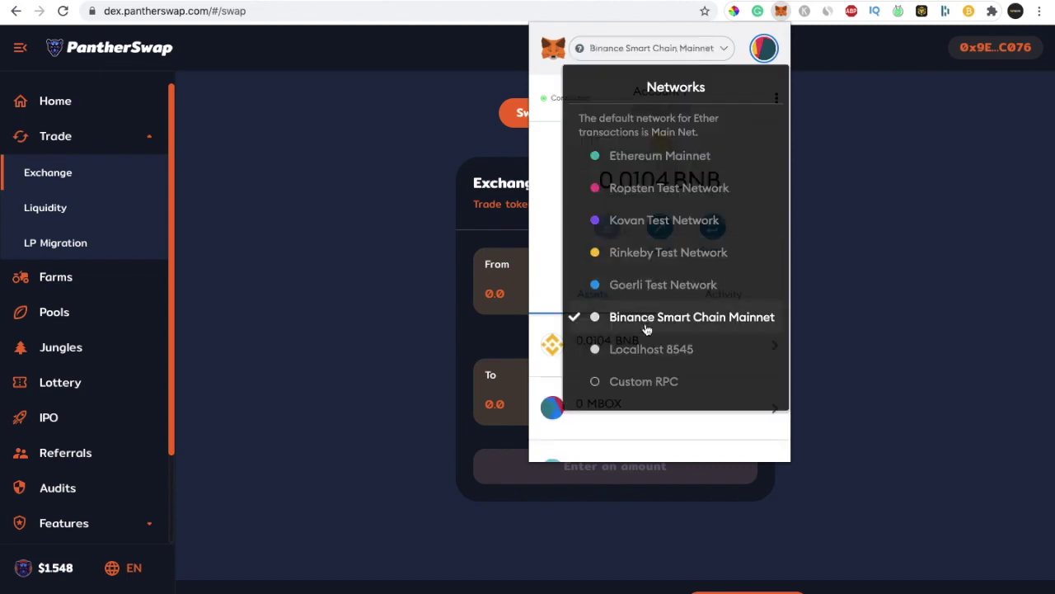
{"action": "left_click", "coordinate": [689, 322]}
{"action": "left_click", "coordinate": [904, 261]}
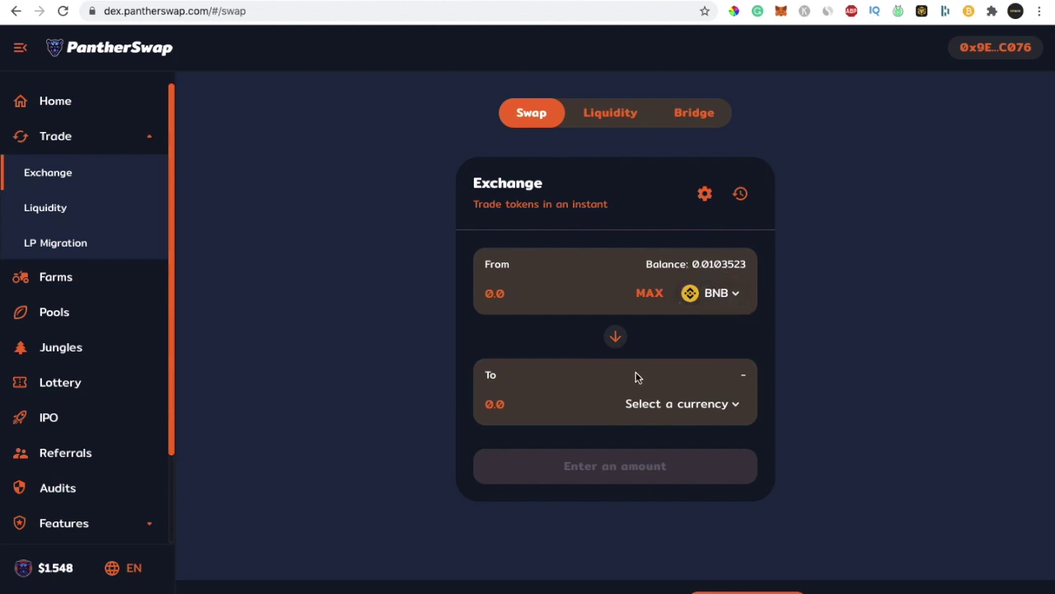
Set PANTHER as the token to receive and fill in the maximum BNB amount to swap.
{"action": "left_click", "coordinate": [729, 408]}
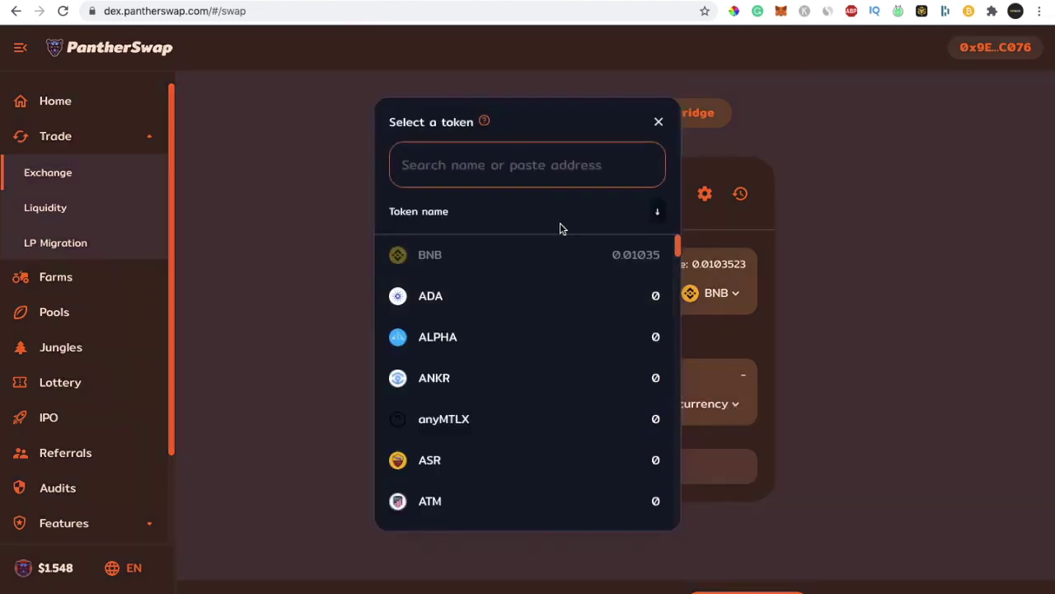
{"action": "type", "text": "pan"}
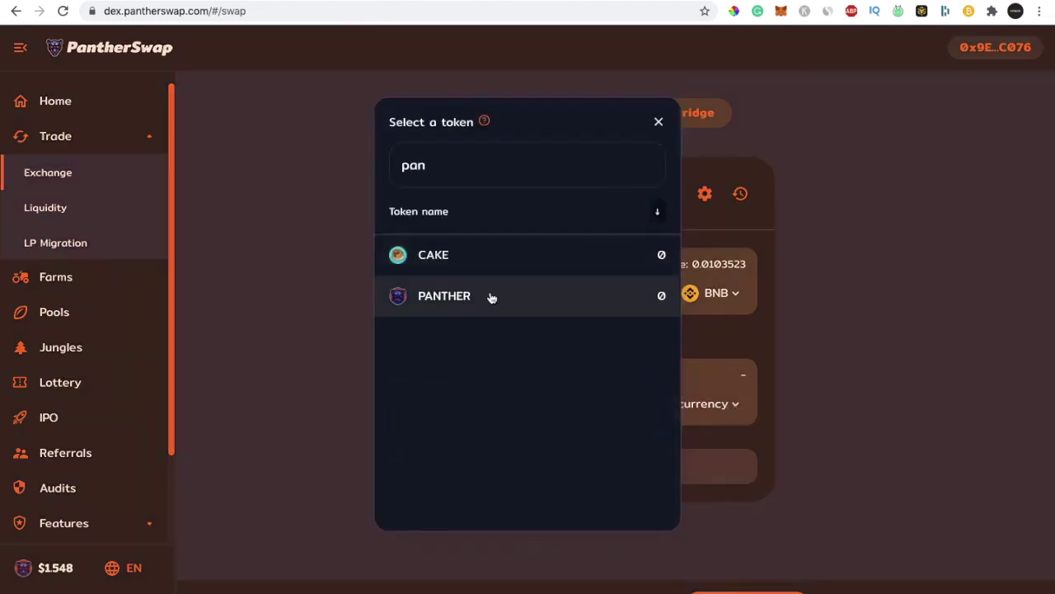
{"action": "left_click", "coordinate": [487, 297]}
{"action": "left_click", "coordinate": [650, 295]}
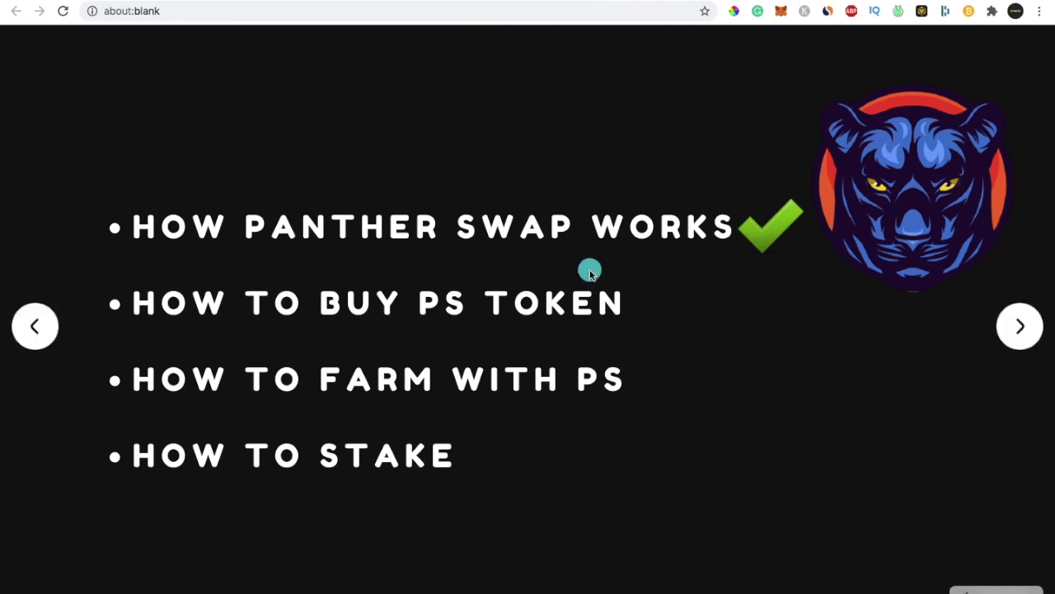
{"action": "left_click", "coordinate": [589, 268]}
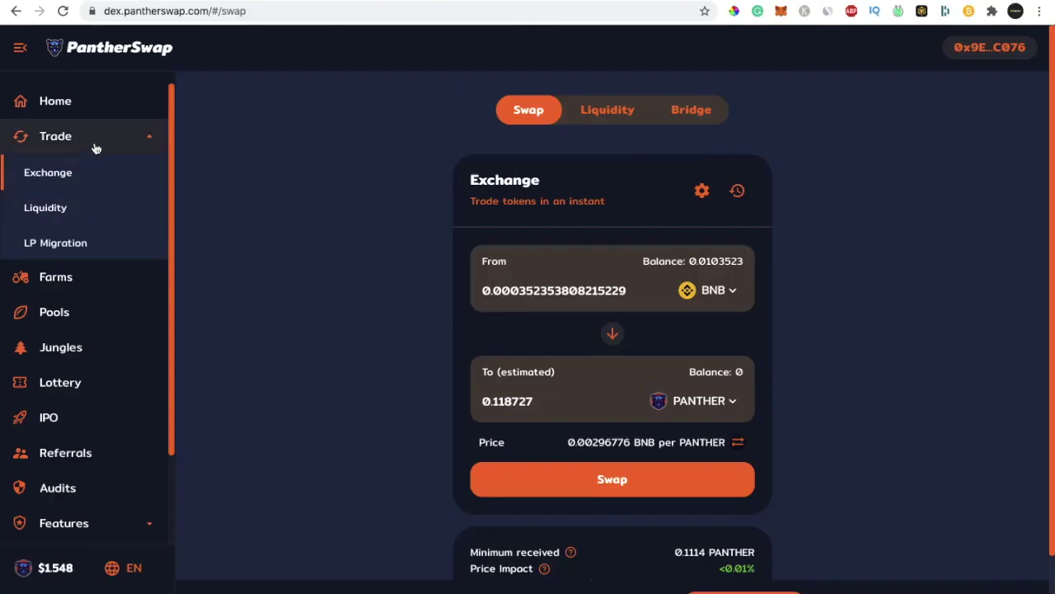
Open the Farms page and examine the APR, fees and harvest lockup of the PANTHER LP farms.
{"action": "left_click", "coordinate": [94, 147]}
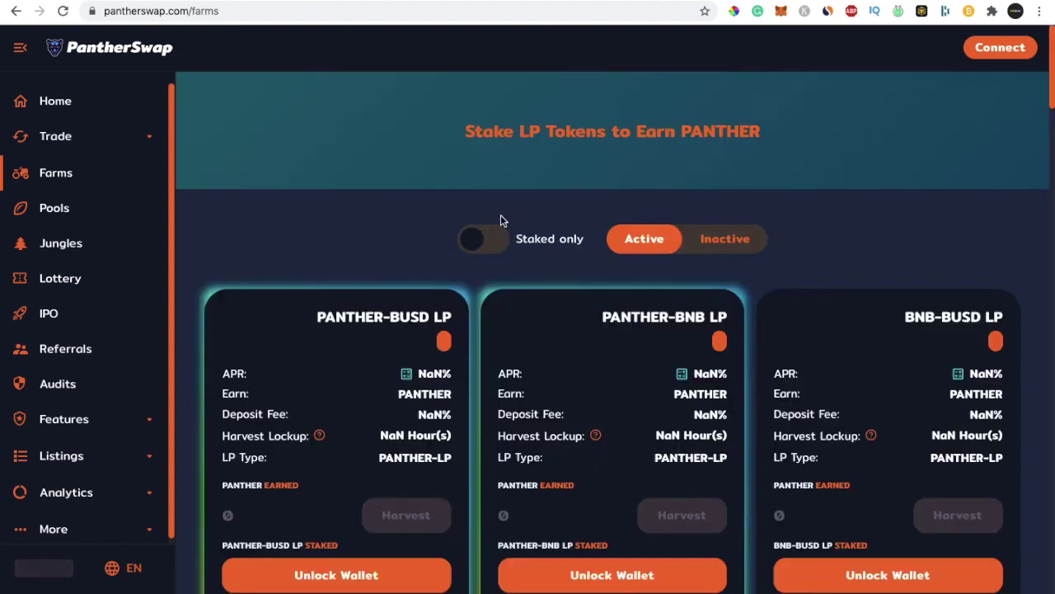
{"action": "scroll", "coordinate": [495, 277], "scroll_direction": "down", "scroll_amount": 3}
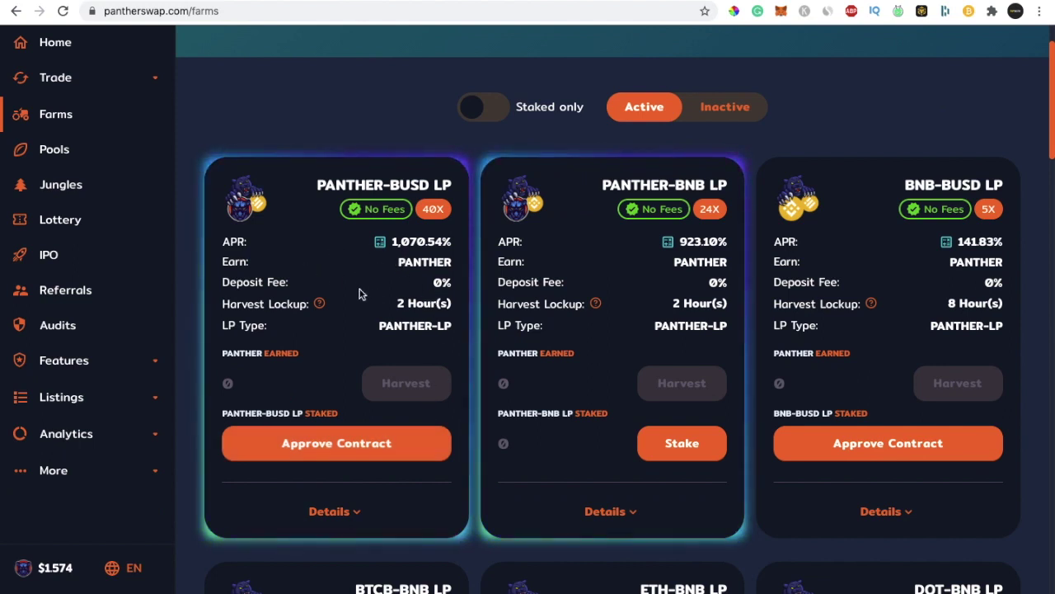
{"action": "scroll", "coordinate": [368, 276], "scroll_direction": "up", "scroll_amount": 2}
{"action": "scroll", "coordinate": [423, 347], "scroll_direction": "down", "scroll_amount": 2}
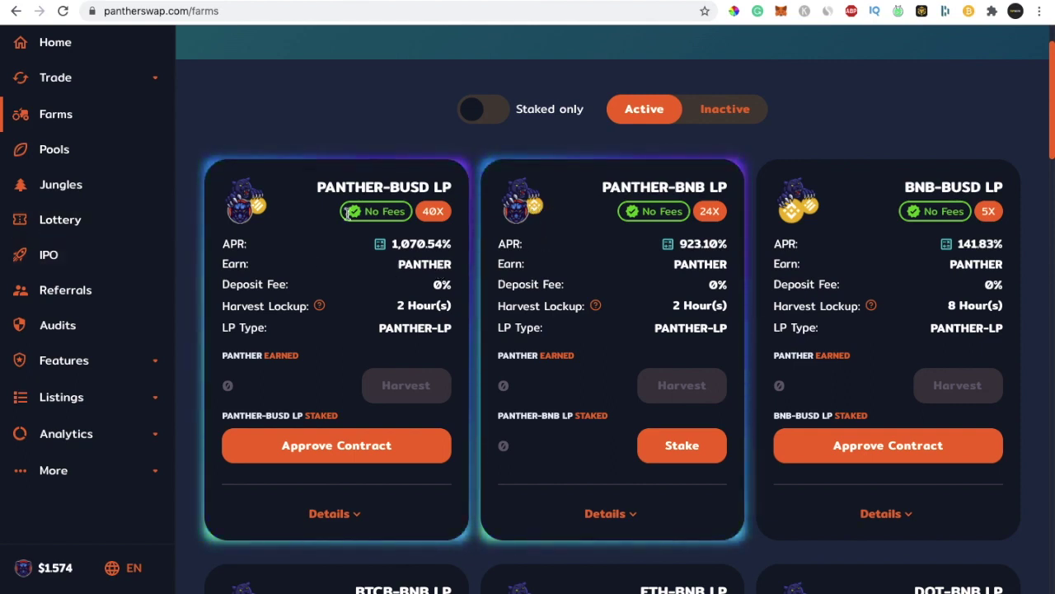
Open the Add Liquidity form from the Liquidity page.
{"action": "left_click", "coordinate": [107, 79]}
{"action": "left_click", "coordinate": [90, 148]}
{"action": "left_click", "coordinate": [563, 274]}
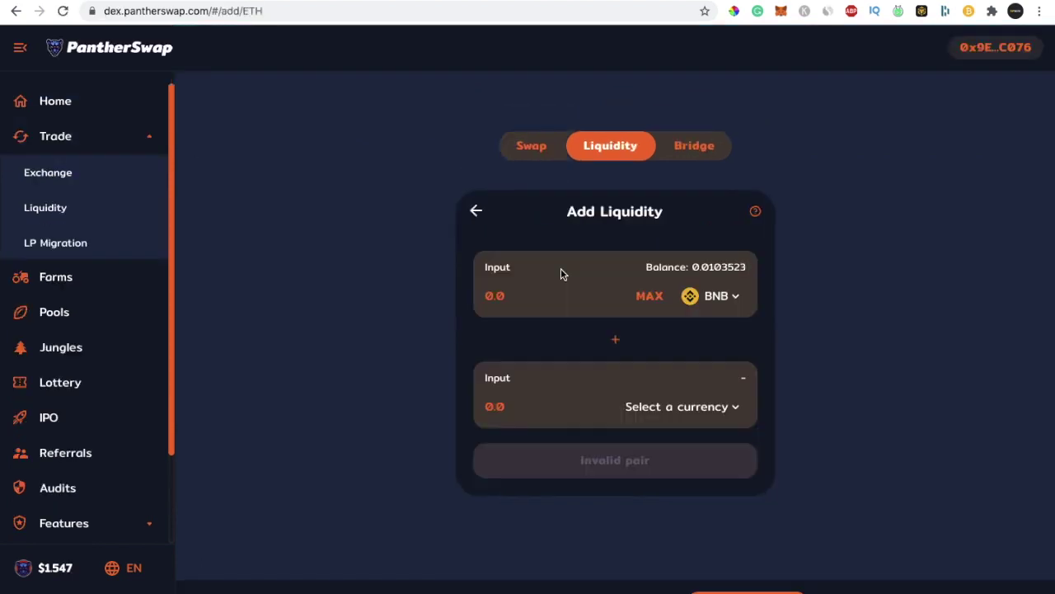
Select PANTHER as the second token paired with BNB and review the prices, pool share and wallet LP token sections.
{"action": "left_click", "coordinate": [685, 297]}
{"action": "type", "text": "pant"}
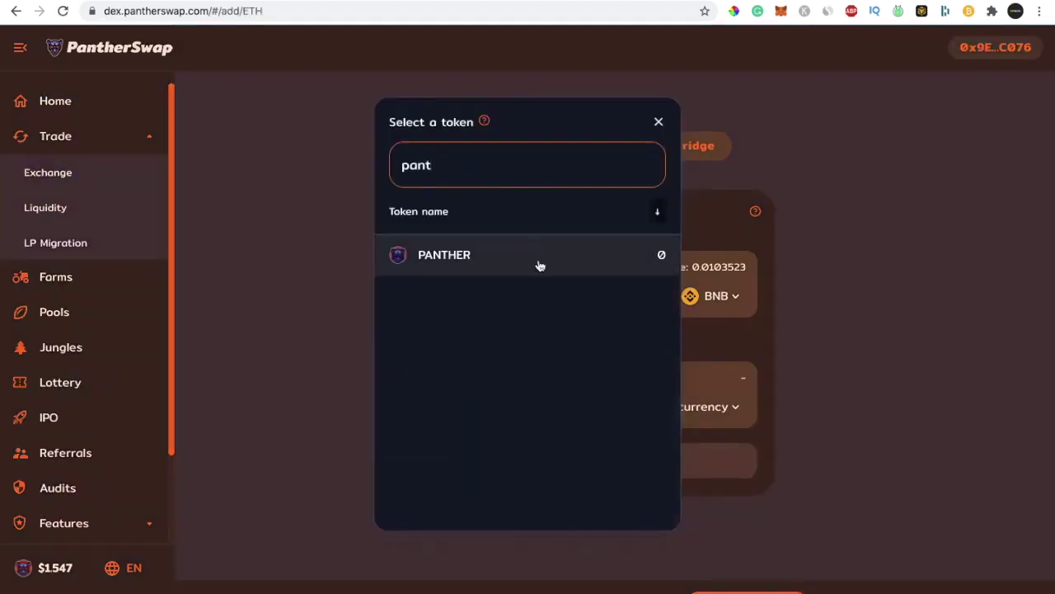
{"action": "left_click", "coordinate": [540, 264]}
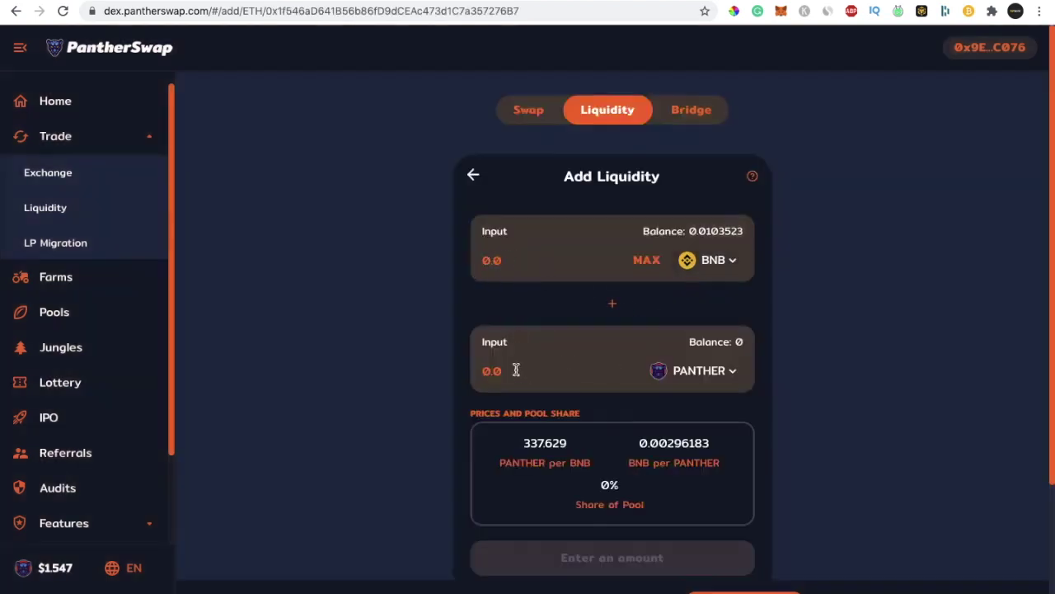
{"action": "scroll", "coordinate": [541, 372], "scroll_direction": "down", "scroll_amount": 3}
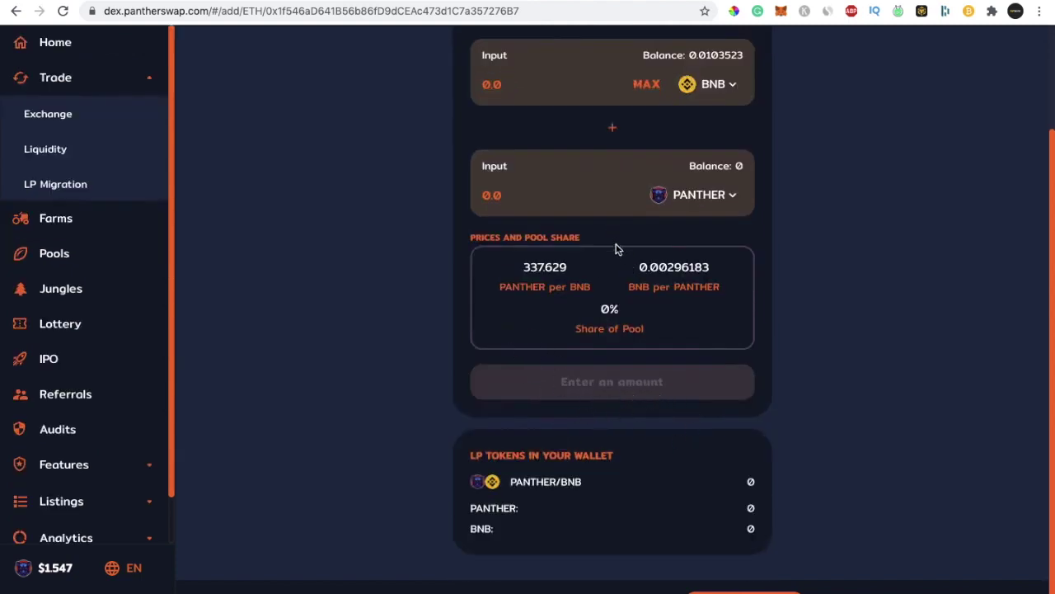
{"action": "scroll", "coordinate": [740, 440], "scroll_direction": "down", "scroll_amount": 1}
{"action": "scroll", "coordinate": [733, 442], "scroll_direction": "up", "scroll_amount": 2}
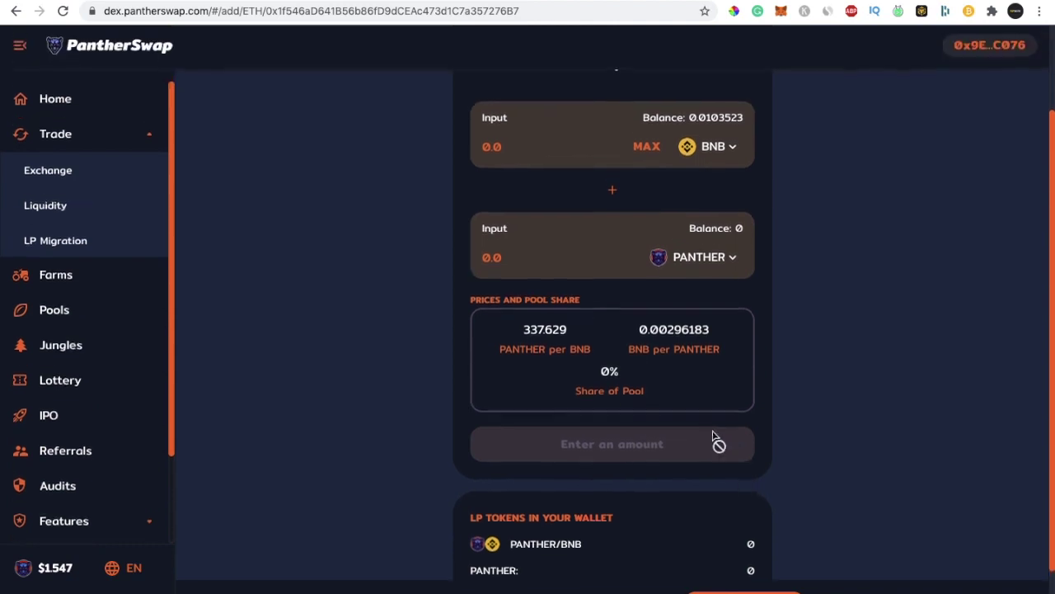
{"action": "scroll", "coordinate": [643, 503], "scroll_direction": "down", "scroll_amount": 1}
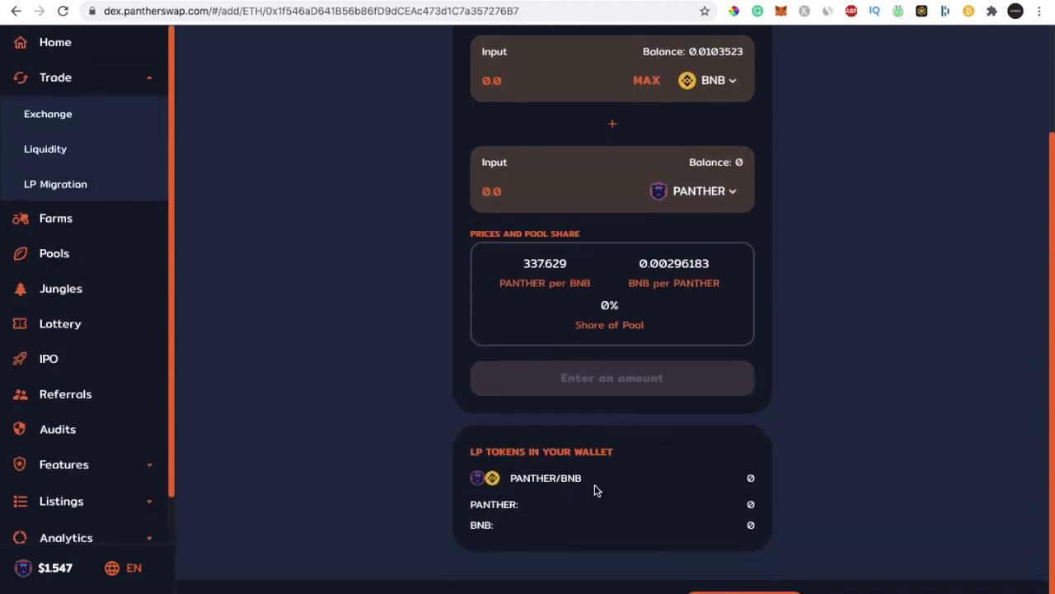
{"action": "scroll", "coordinate": [458, 491], "scroll_direction": "up", "scroll_amount": 1}
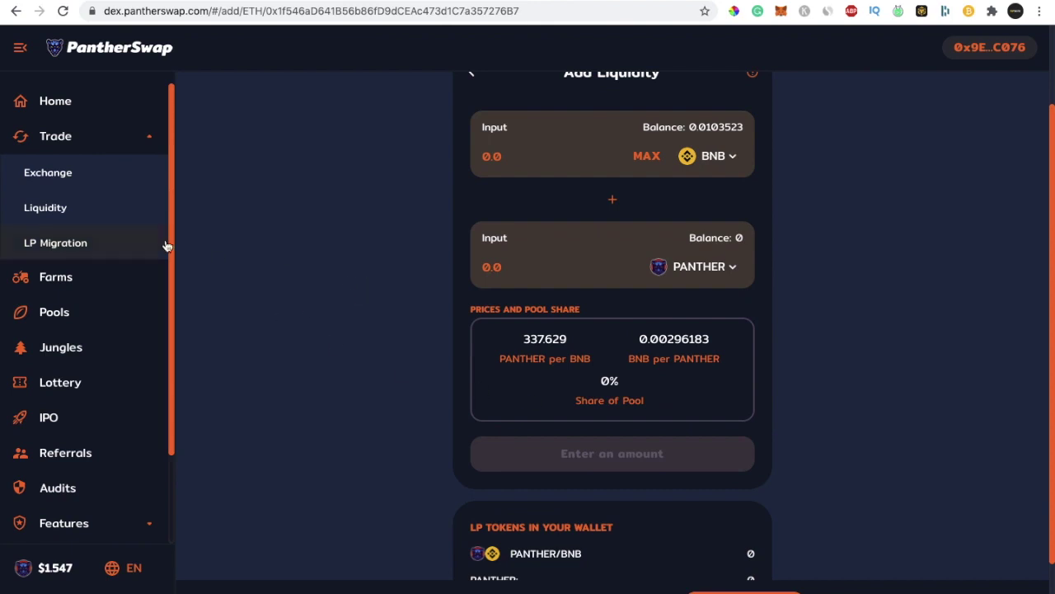
Open the deposit form of the PANTHER-BNB LP farm on the Farms page and close it without depositing.
{"action": "left_click", "coordinate": [107, 275]}
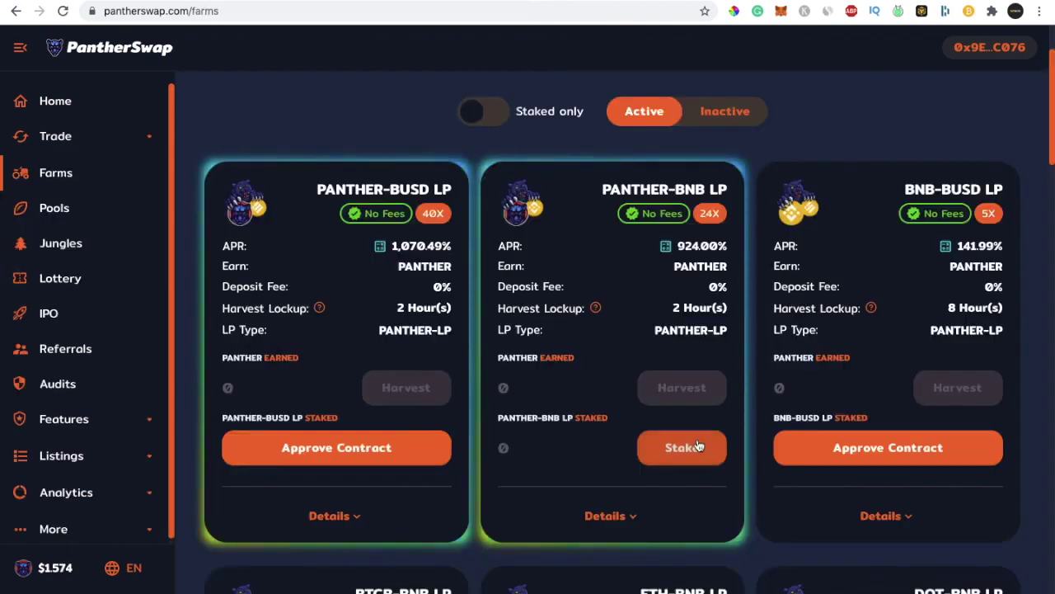
{"action": "left_click", "coordinate": [680, 447]}
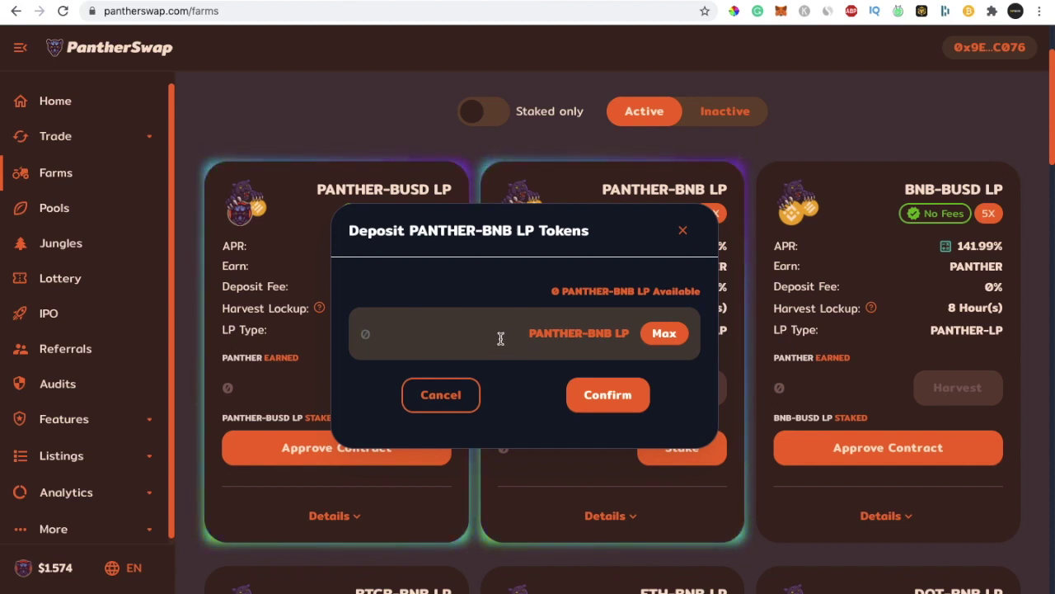
{"action": "left_click", "coordinate": [683, 230]}
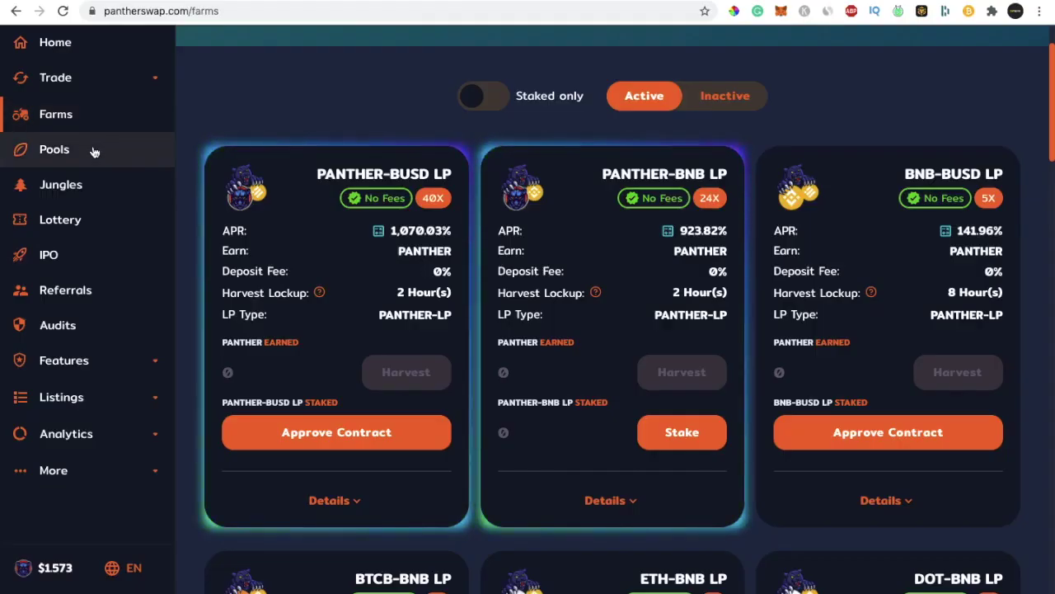
Open the Pools page, browse the available token pools and start staking in the PANTHER pool.
{"action": "left_click", "coordinate": [94, 151]}
{"action": "scroll", "coordinate": [689, 446], "scroll_direction": "down", "scroll_amount": 3}
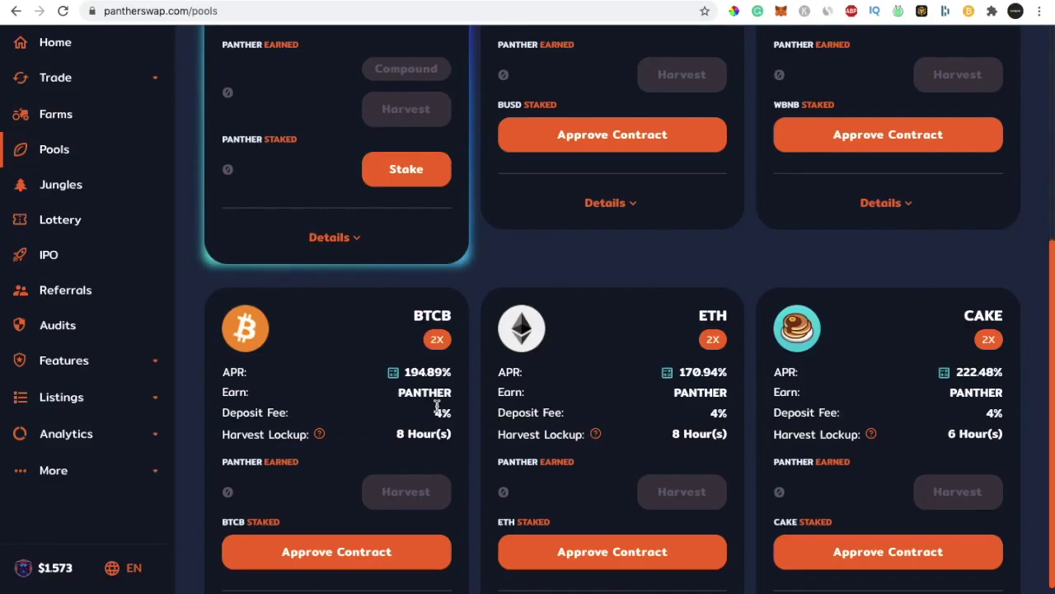
{"action": "scroll", "coordinate": [627, 424], "scroll_direction": "up", "scroll_amount": 3}
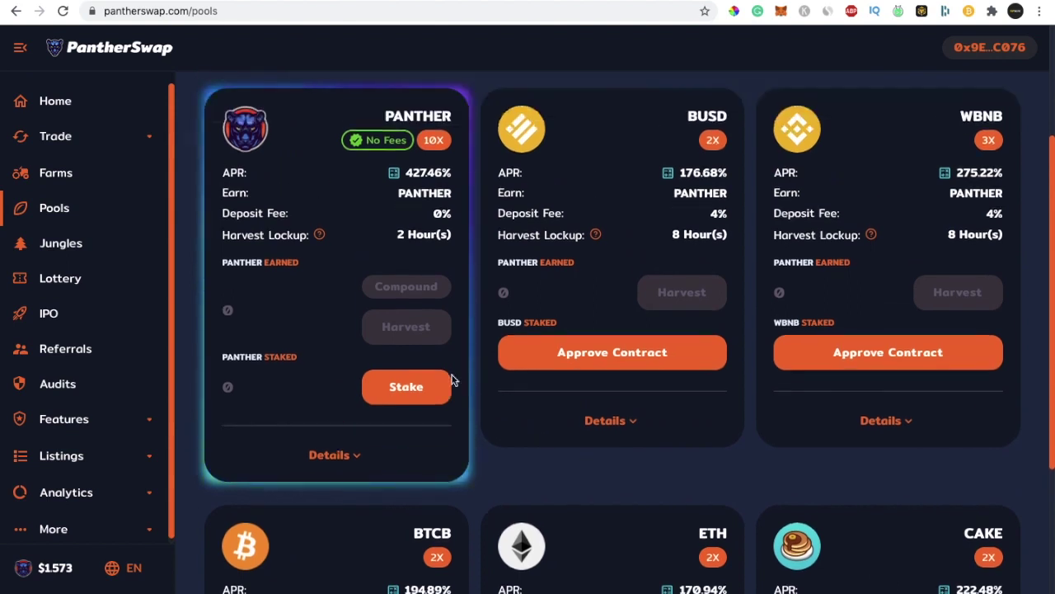
{"action": "left_click", "coordinate": [405, 385]}
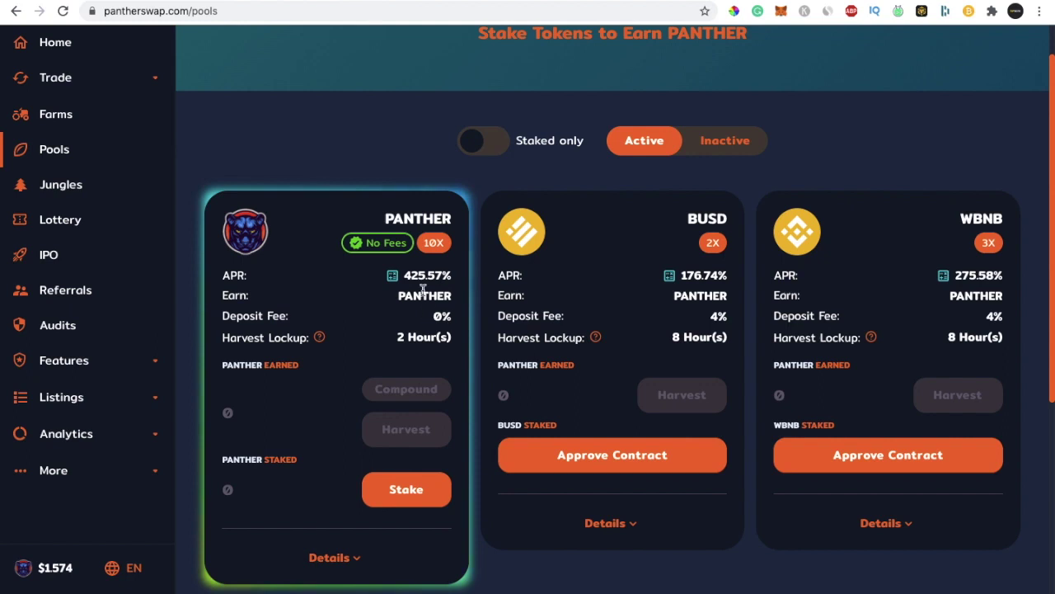
Examine the PANTHER pool's APR and compare the staked token, deposit fee and lockup of the BTCB, ETH and CAKE pools.
{"action": "left_click_drag", "start_coordinate": [404, 275], "coordinate": [440, 277]}
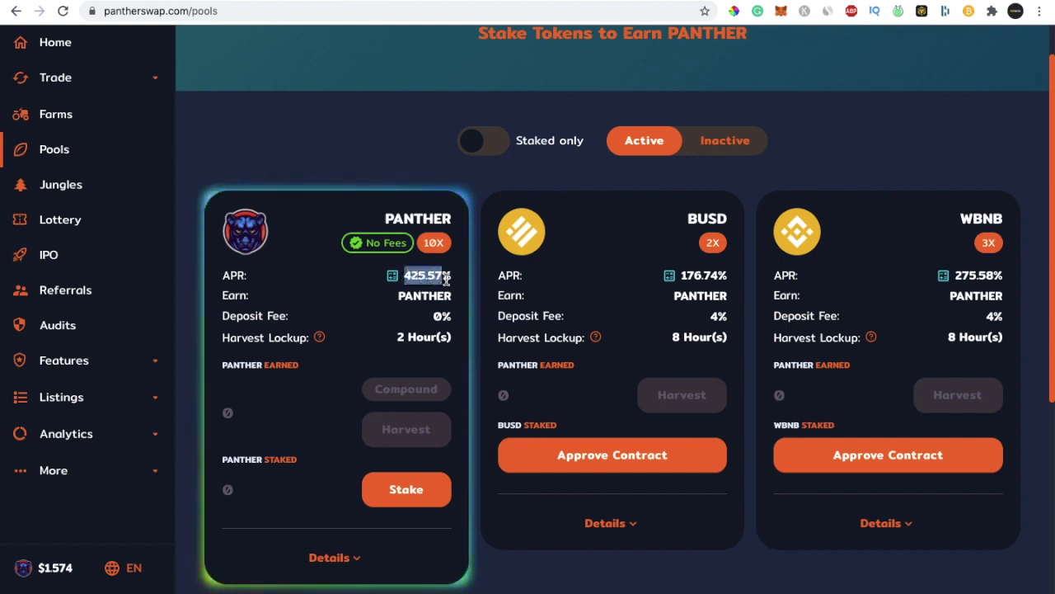
{"action": "double_click", "coordinate": [411, 277]}
{"action": "scroll", "coordinate": [416, 288], "scroll_direction": "down", "scroll_amount": 2}
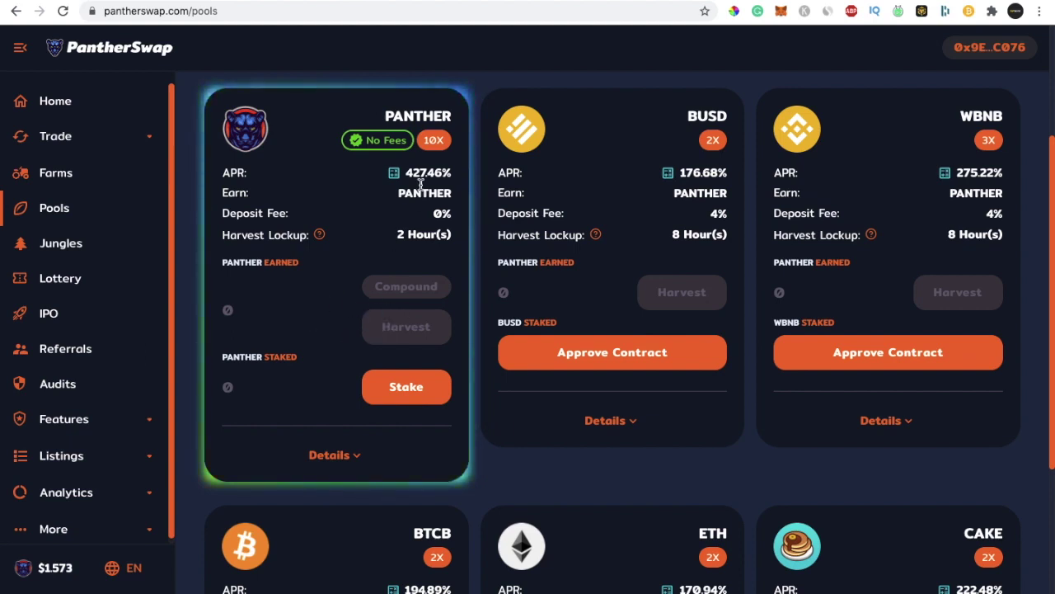
{"action": "left_click_drag", "start_coordinate": [404, 172], "coordinate": [452, 173]}
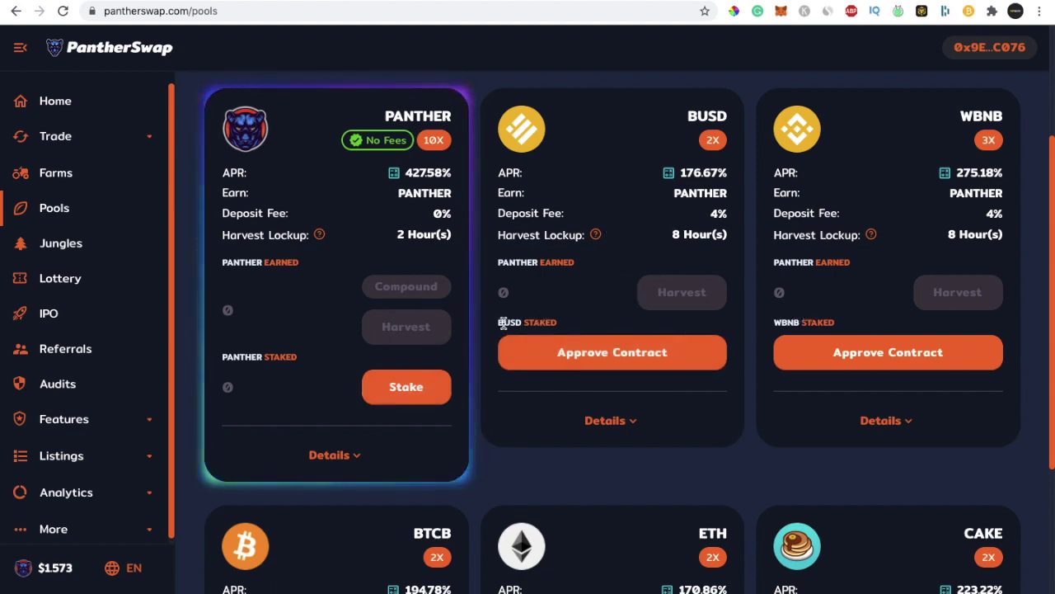
{"action": "scroll", "coordinate": [502, 324], "scroll_direction": "down", "scroll_amount": 2}
{"action": "left_click_drag", "start_coordinate": [222, 576], "coordinate": [275, 574]}
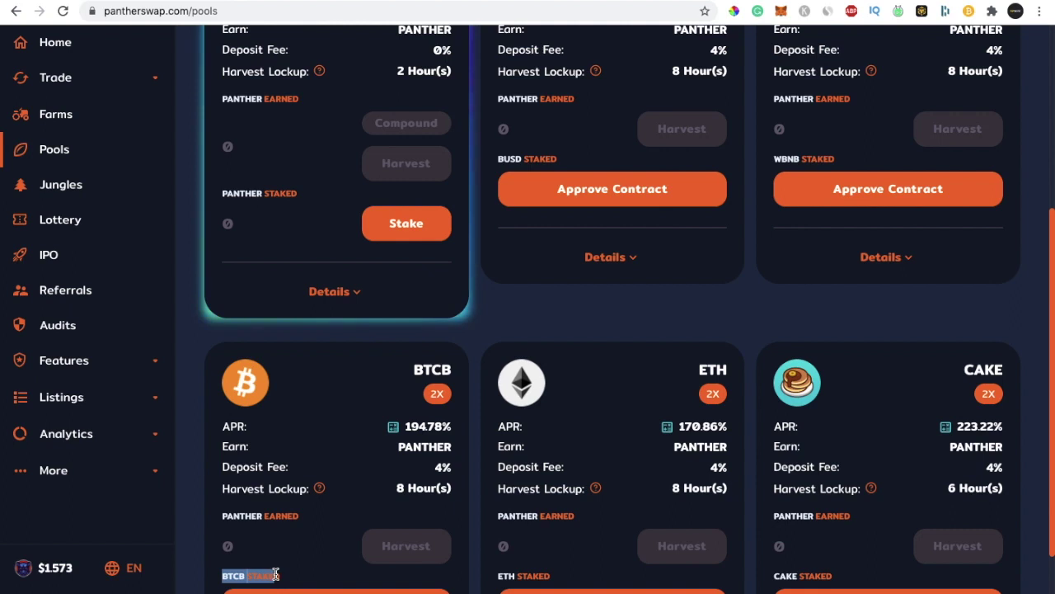
{"action": "scroll", "coordinate": [404, 568], "scroll_direction": "down", "scroll_amount": 1}
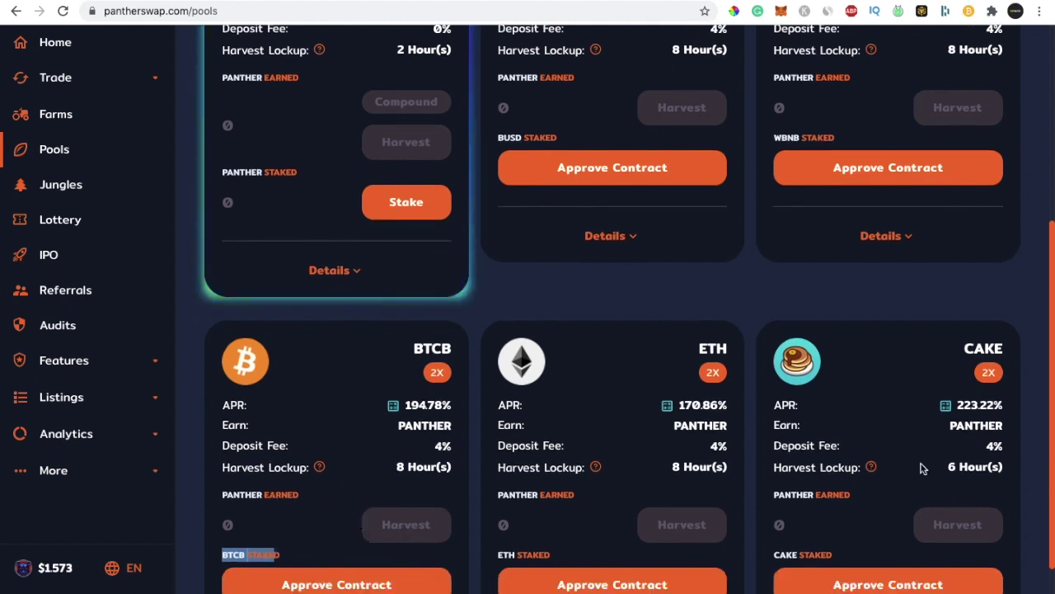
{"action": "scroll", "coordinate": [892, 424], "scroll_direction": "down", "scroll_amount": 2}
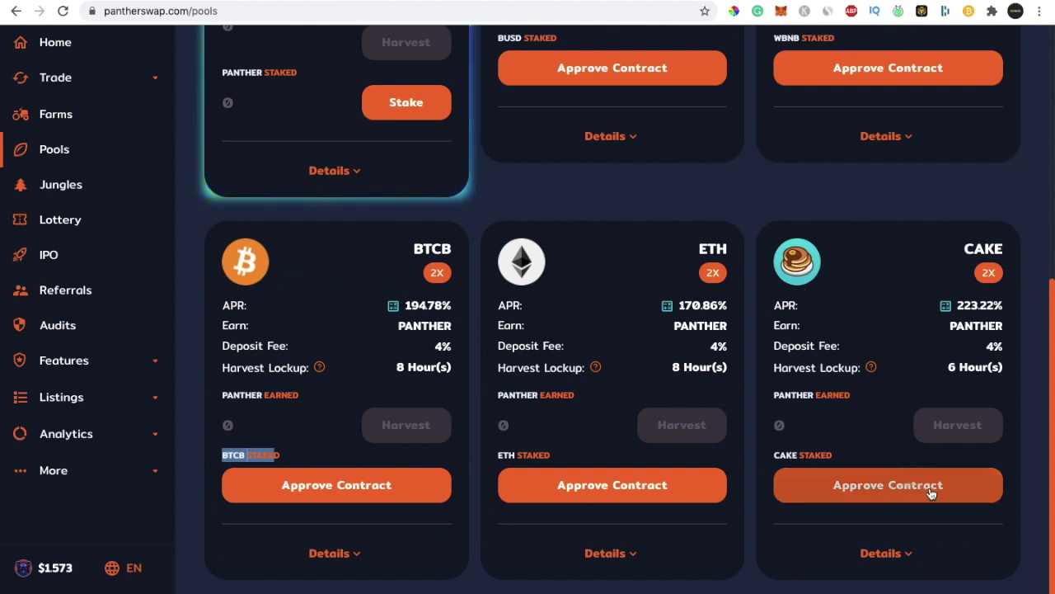
{"action": "scroll", "coordinate": [919, 483], "scroll_direction": "up", "scroll_amount": 1}
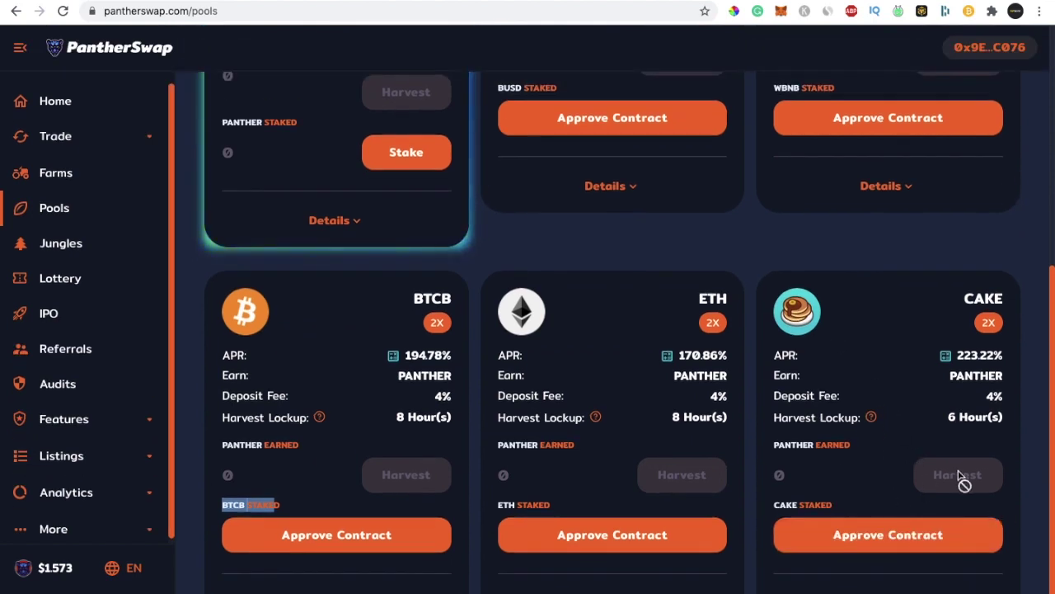
{"action": "scroll", "coordinate": [873, 462], "scroll_direction": "up", "scroll_amount": 5}
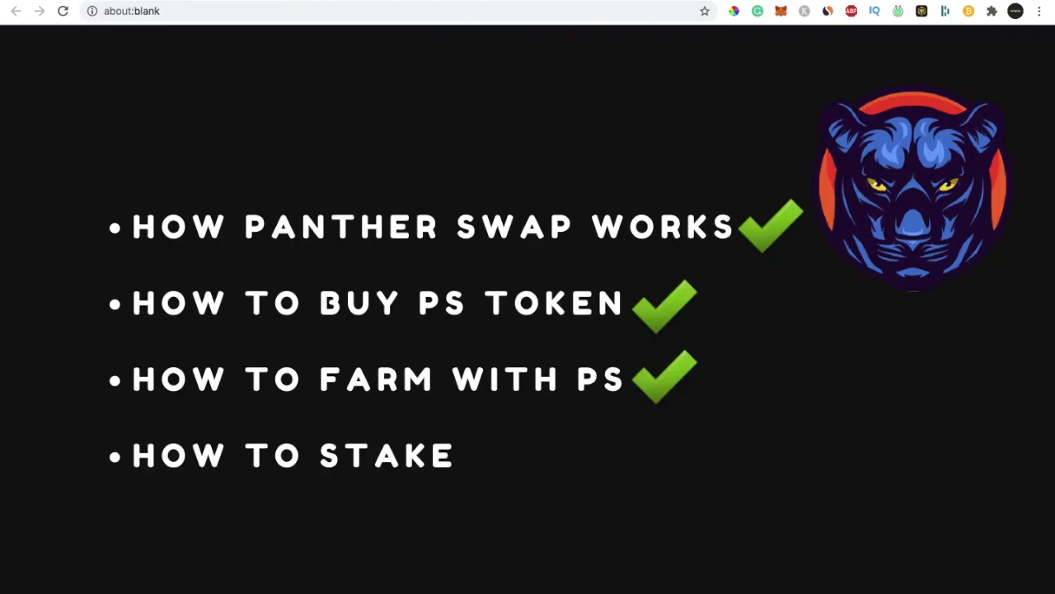